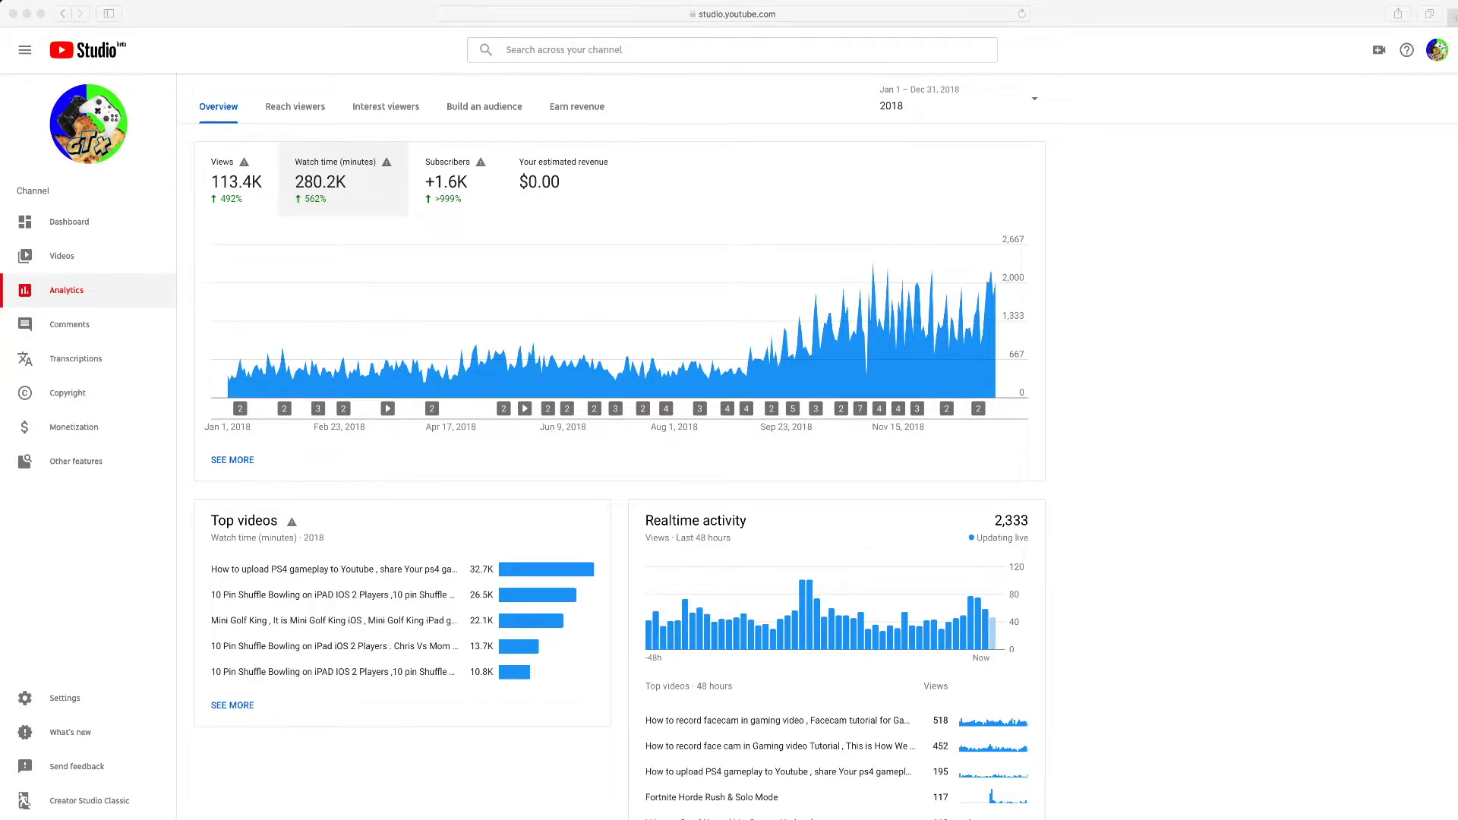
Step: Bring the browser showing the 2018 channel analytics overview (113.4K views, +1.6K subscribers) into focus
click(61, 256)
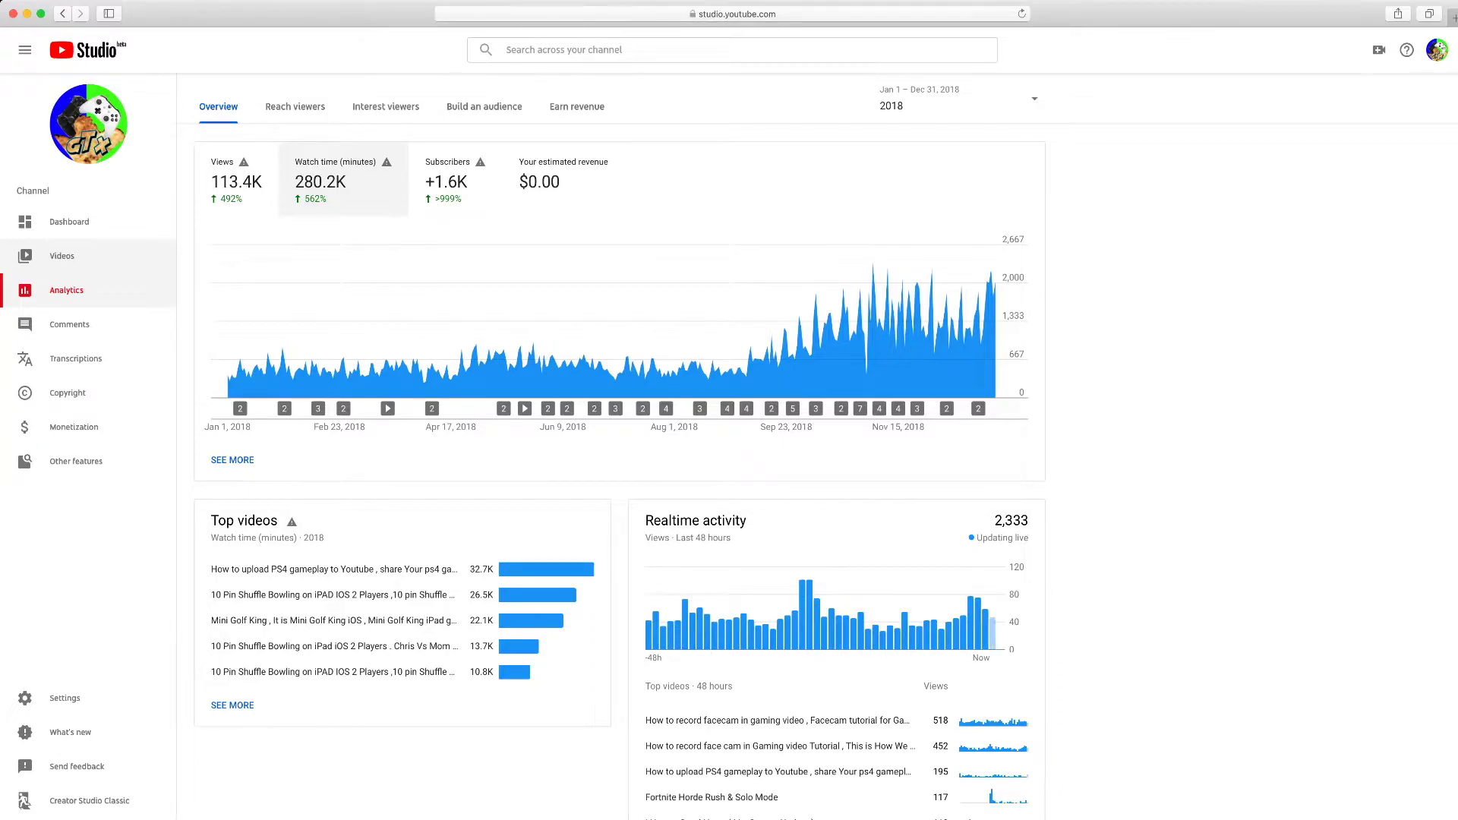
Step: Open the 'Green screen driving edit mobile' video's details from the Uploads list
click(61, 256)
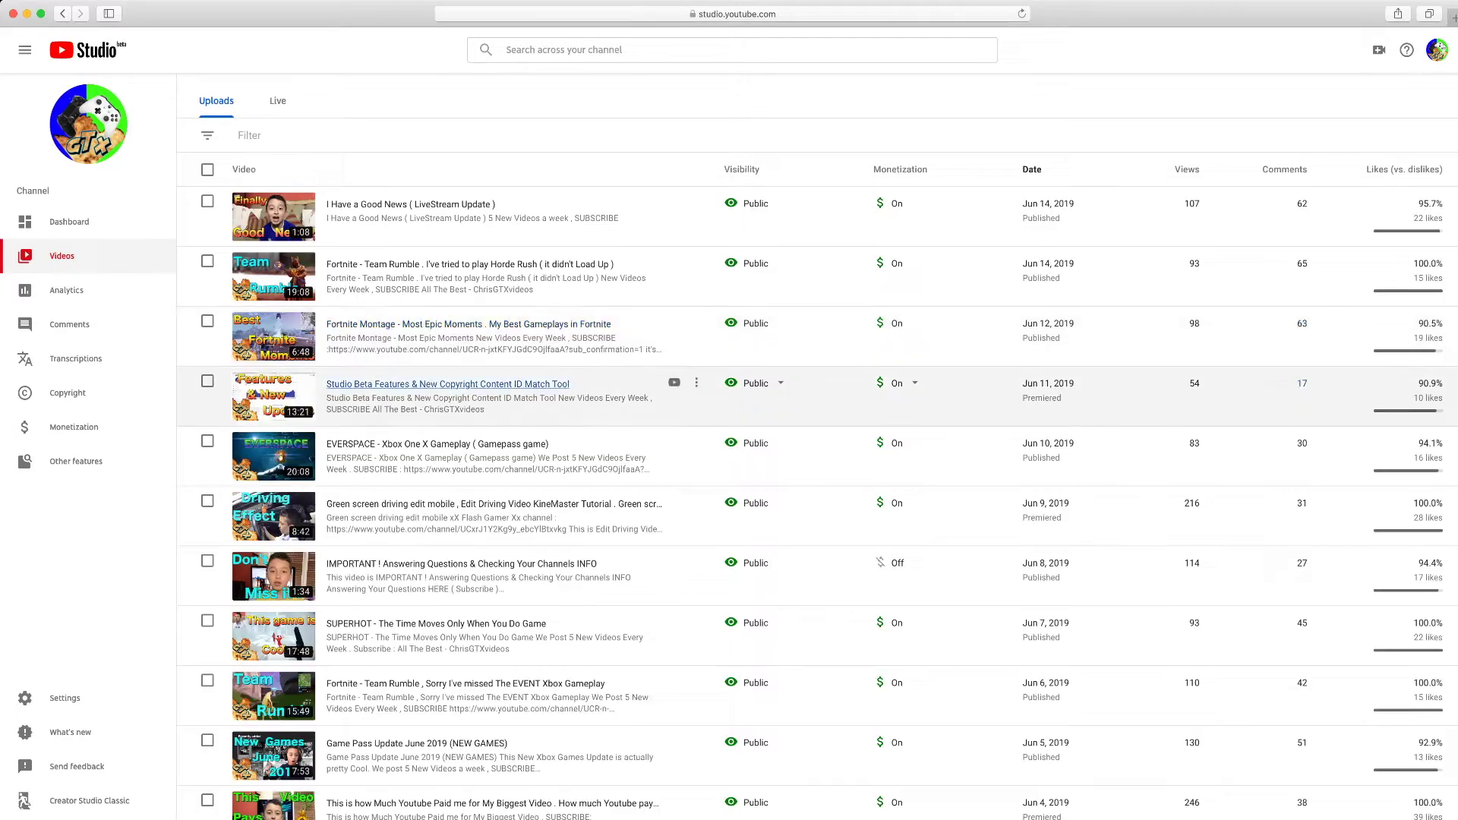
scroll(494, 342, down, 1)
scroll(493, 395, up, 2)
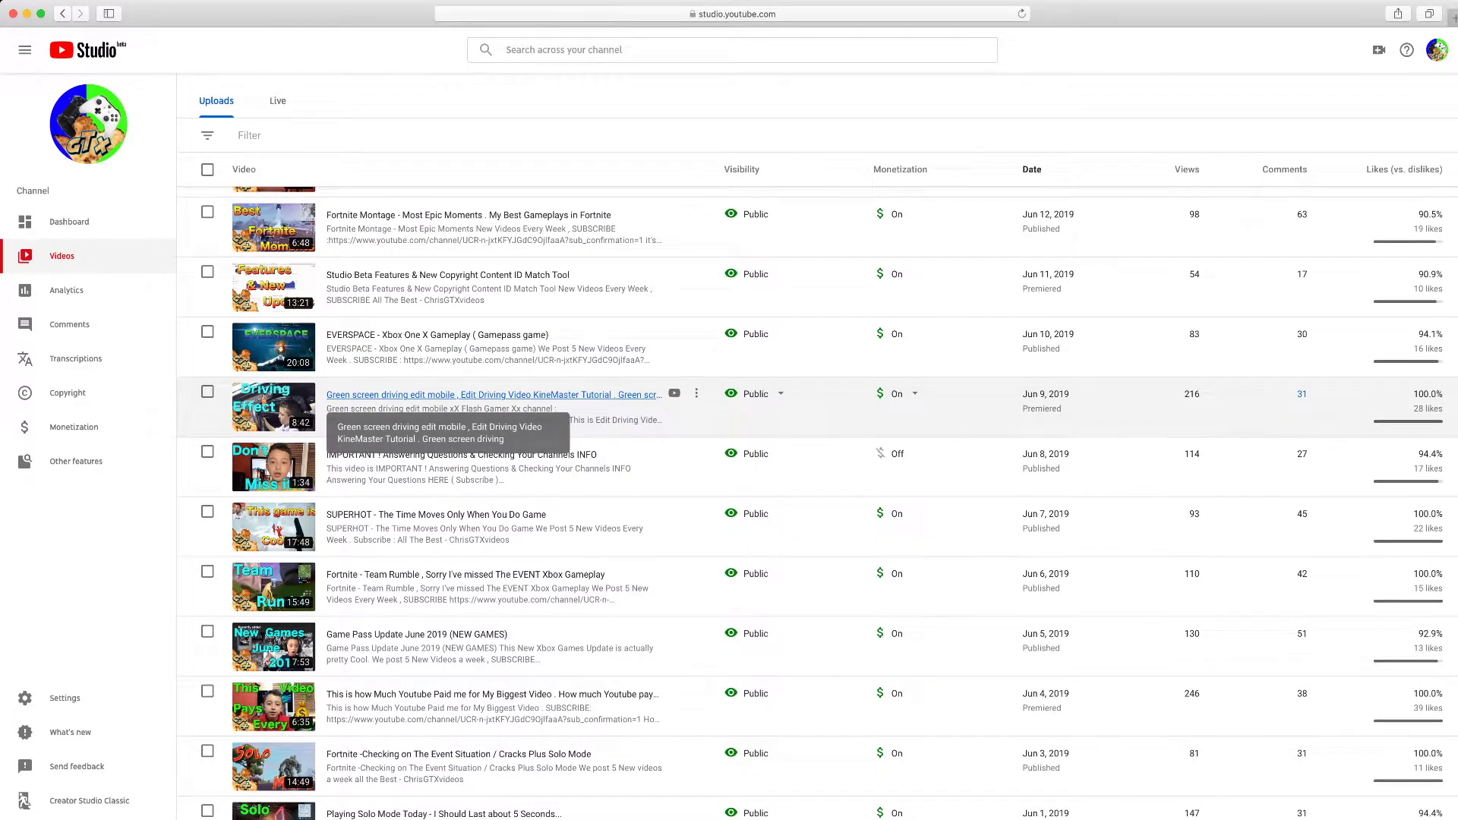
click(471, 395)
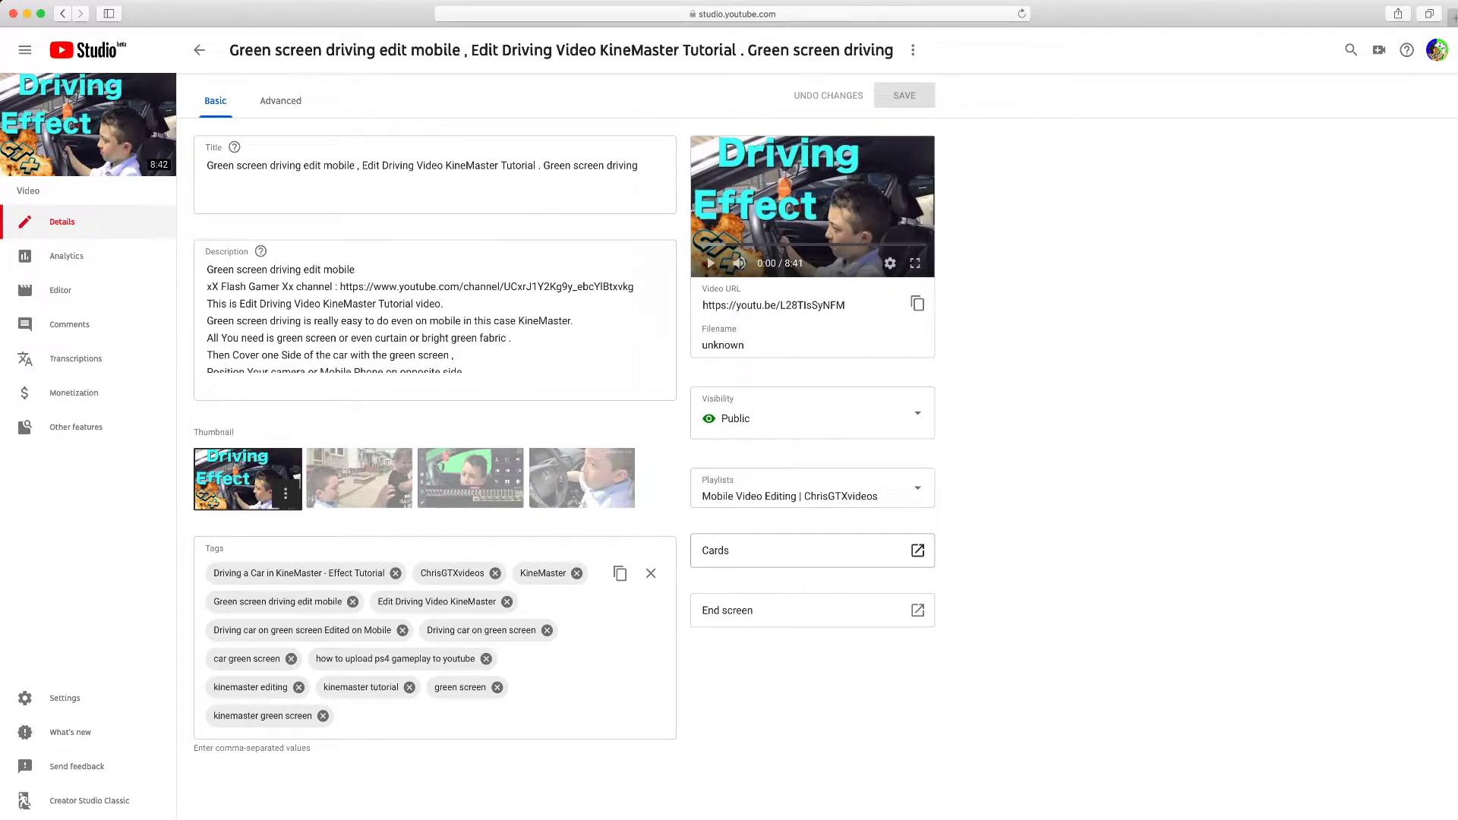
Step: Pause playback and create a playlist card for Family Gaming, the fourth of five cards
click(806, 550)
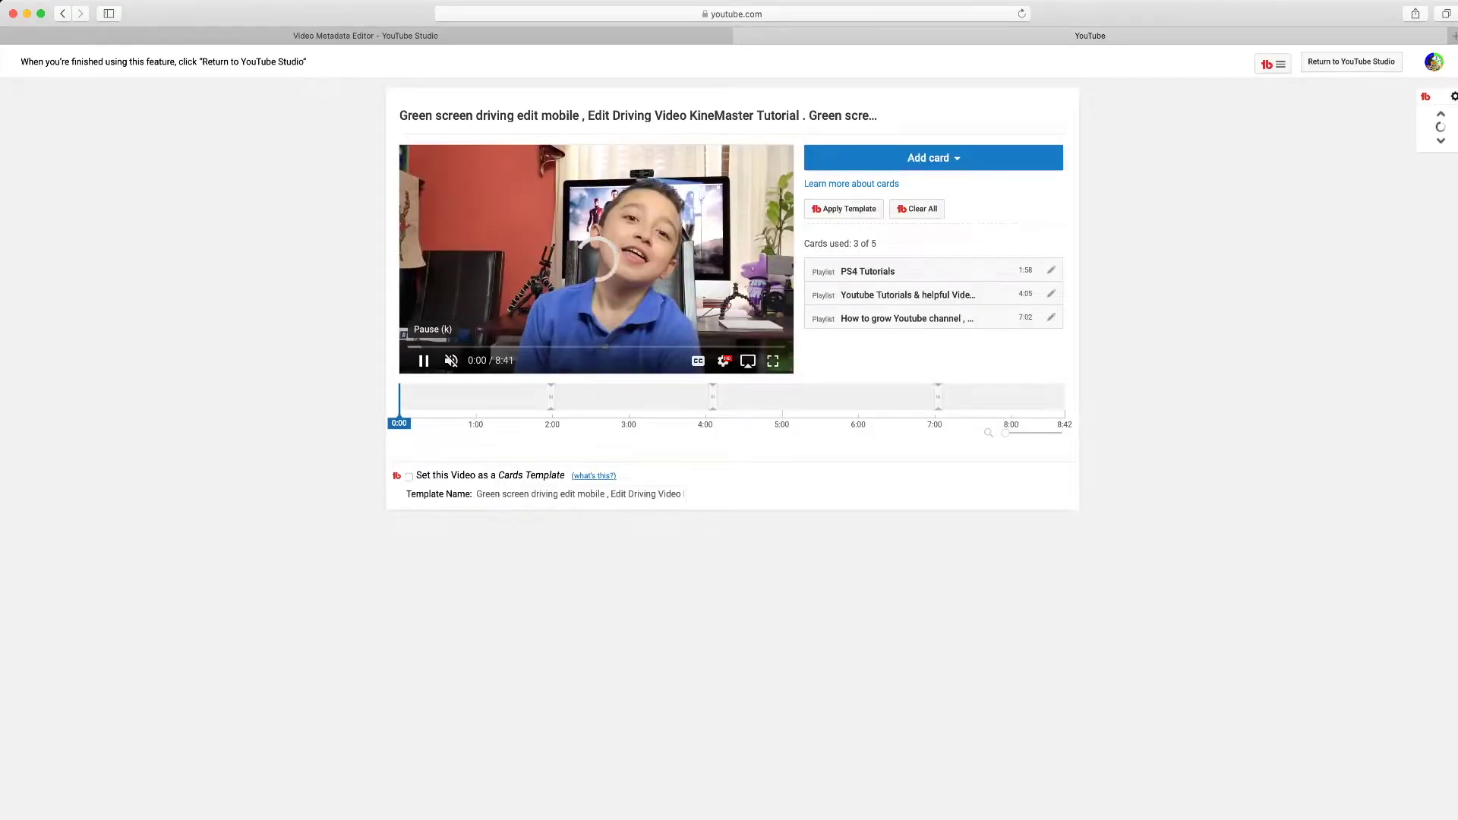
key(k)
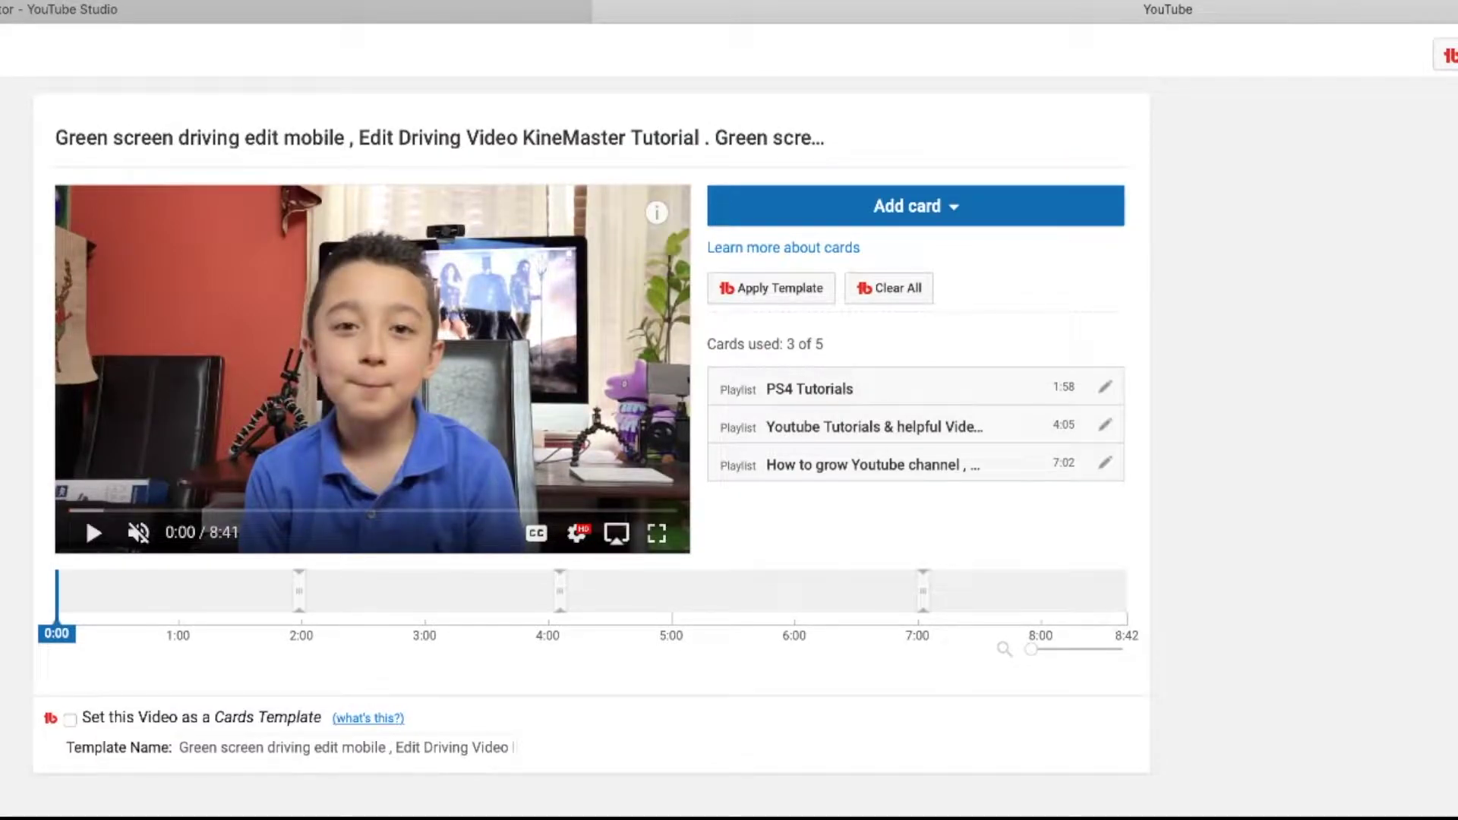
click(916, 206)
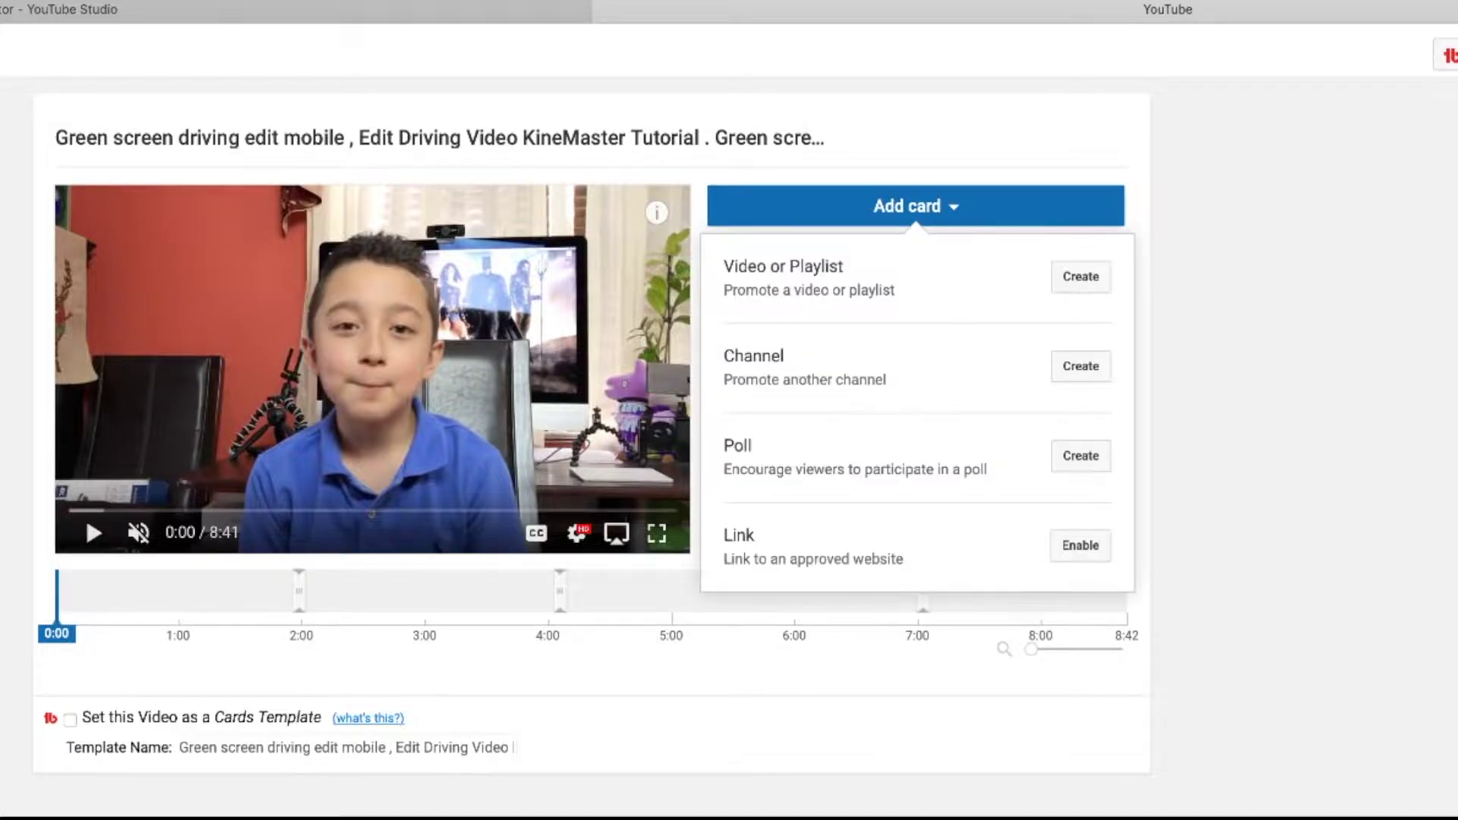
click(1083, 275)
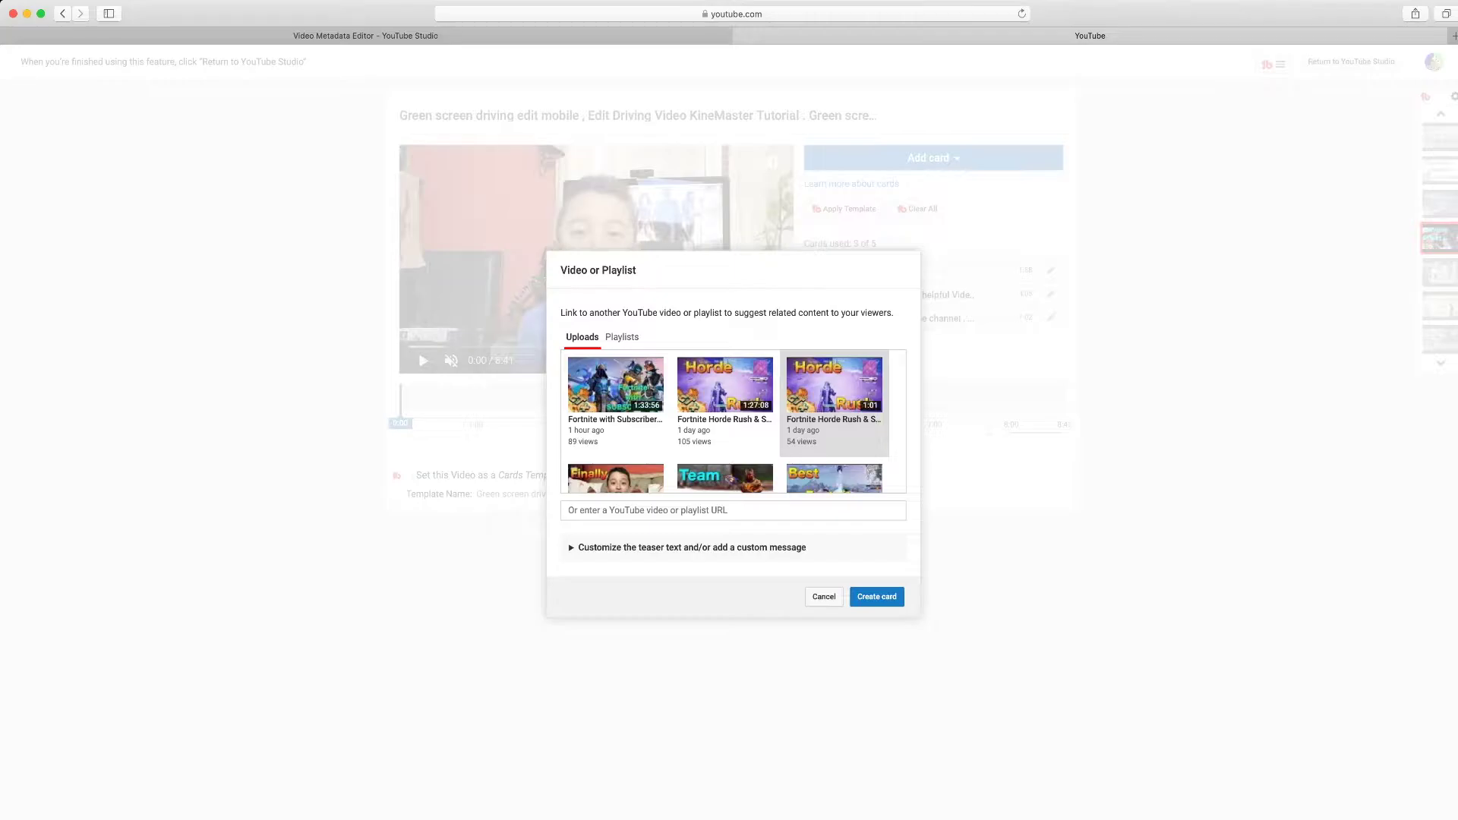
scroll(733, 422, down, 3)
scroll(733, 421, up, 3)
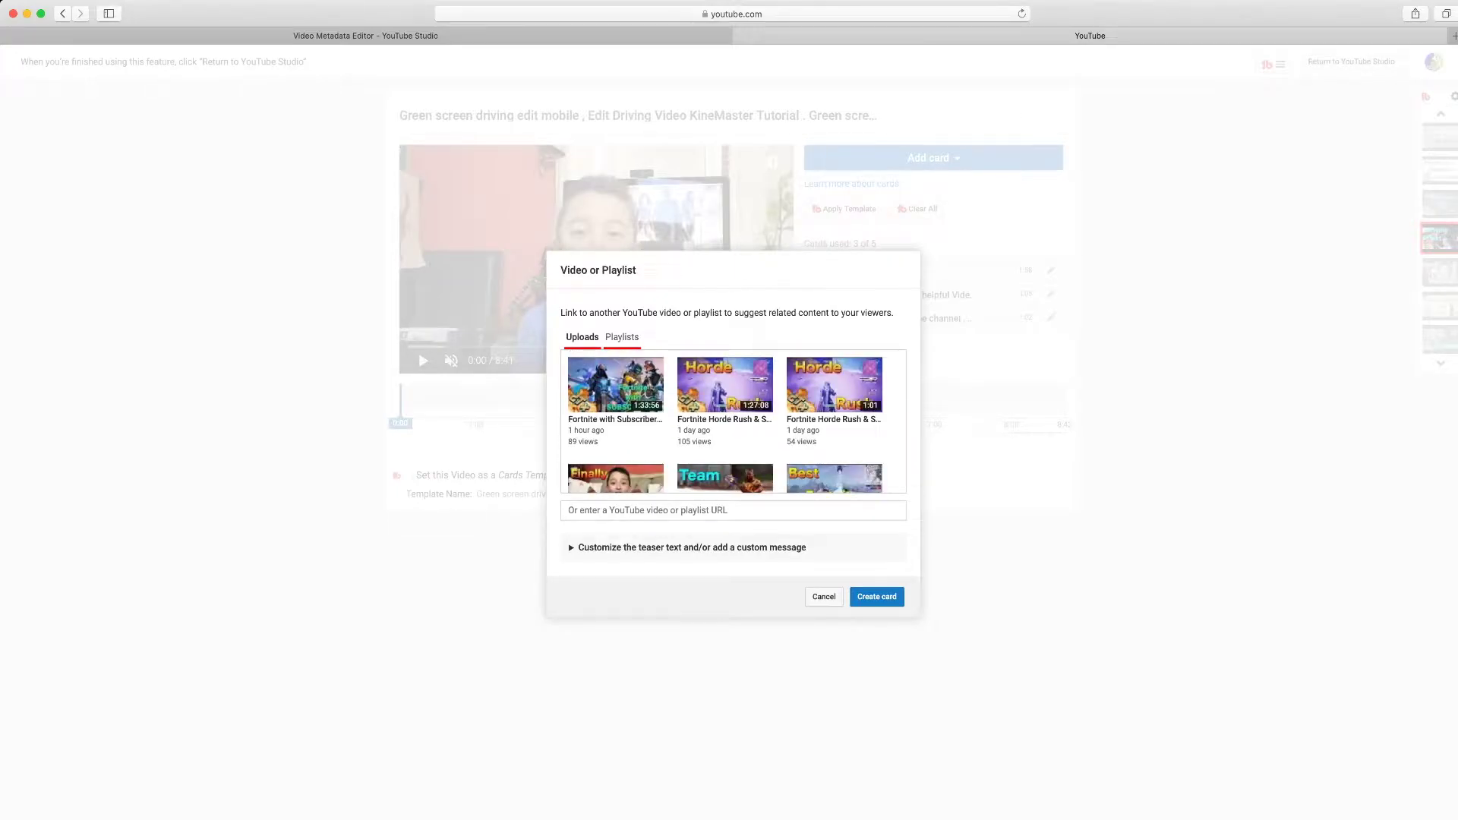
click(622, 336)
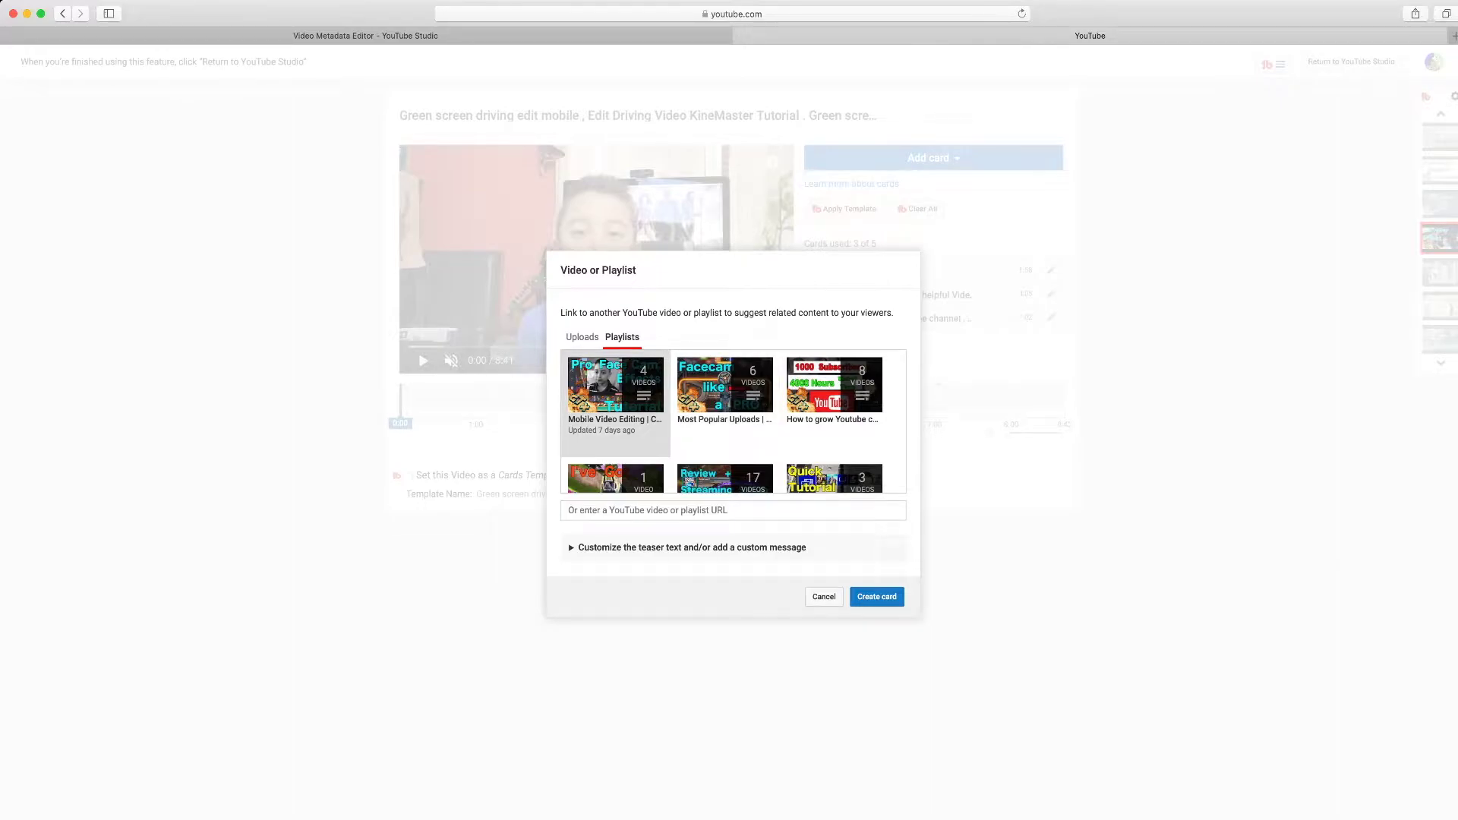
scroll(725, 437, down, 4)
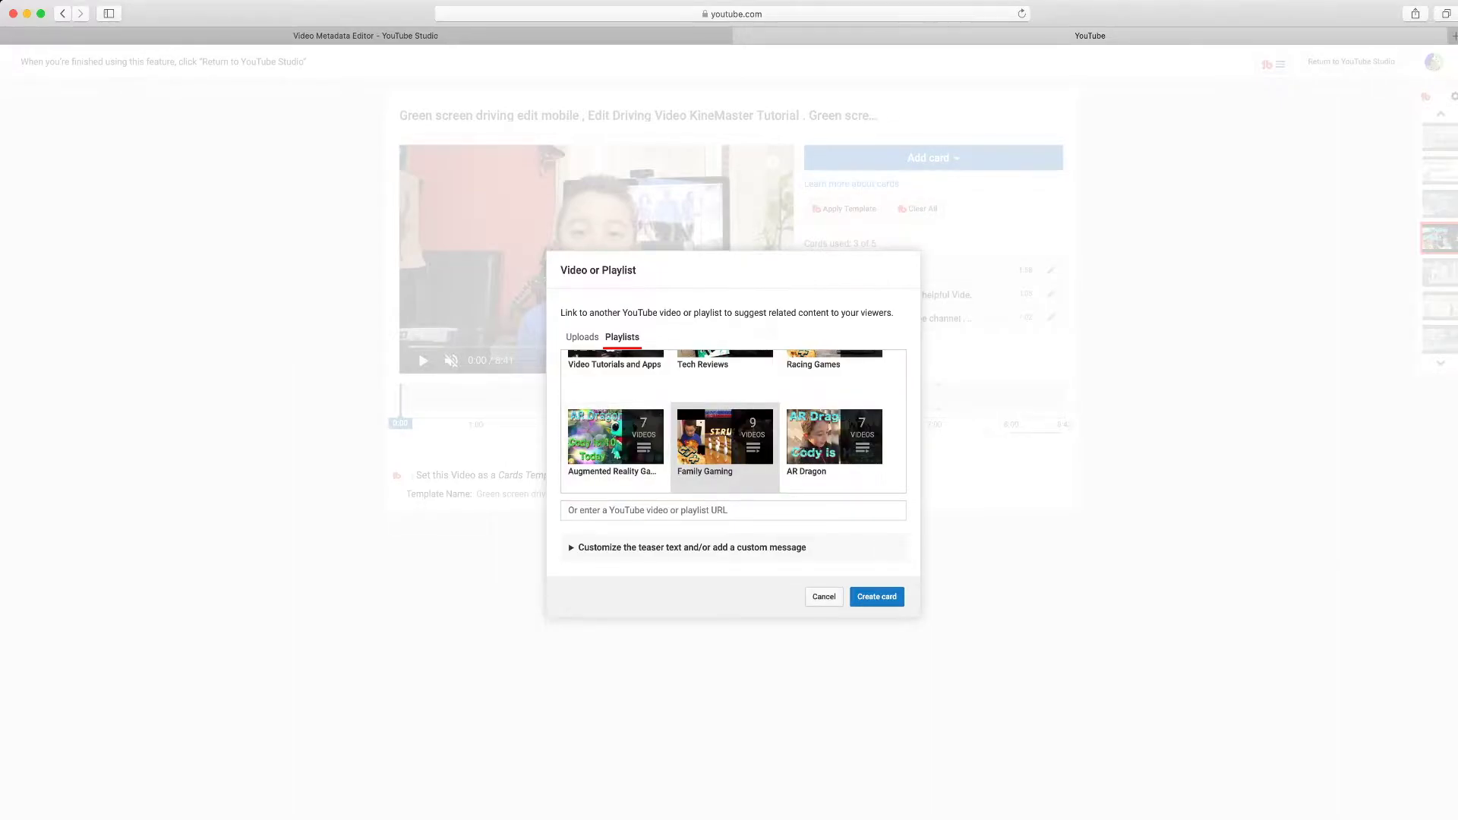
click(726, 440)
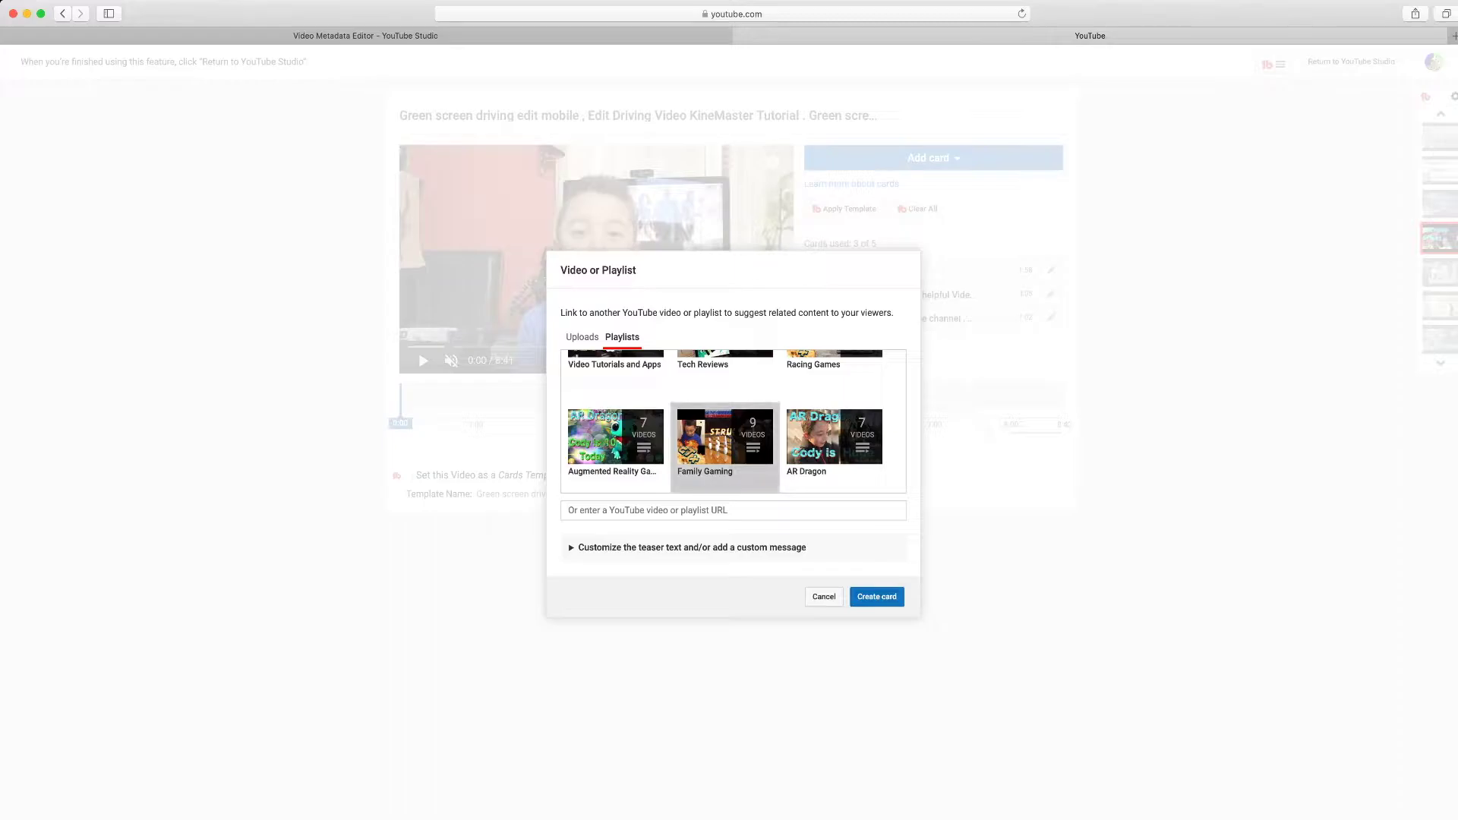
click(876, 596)
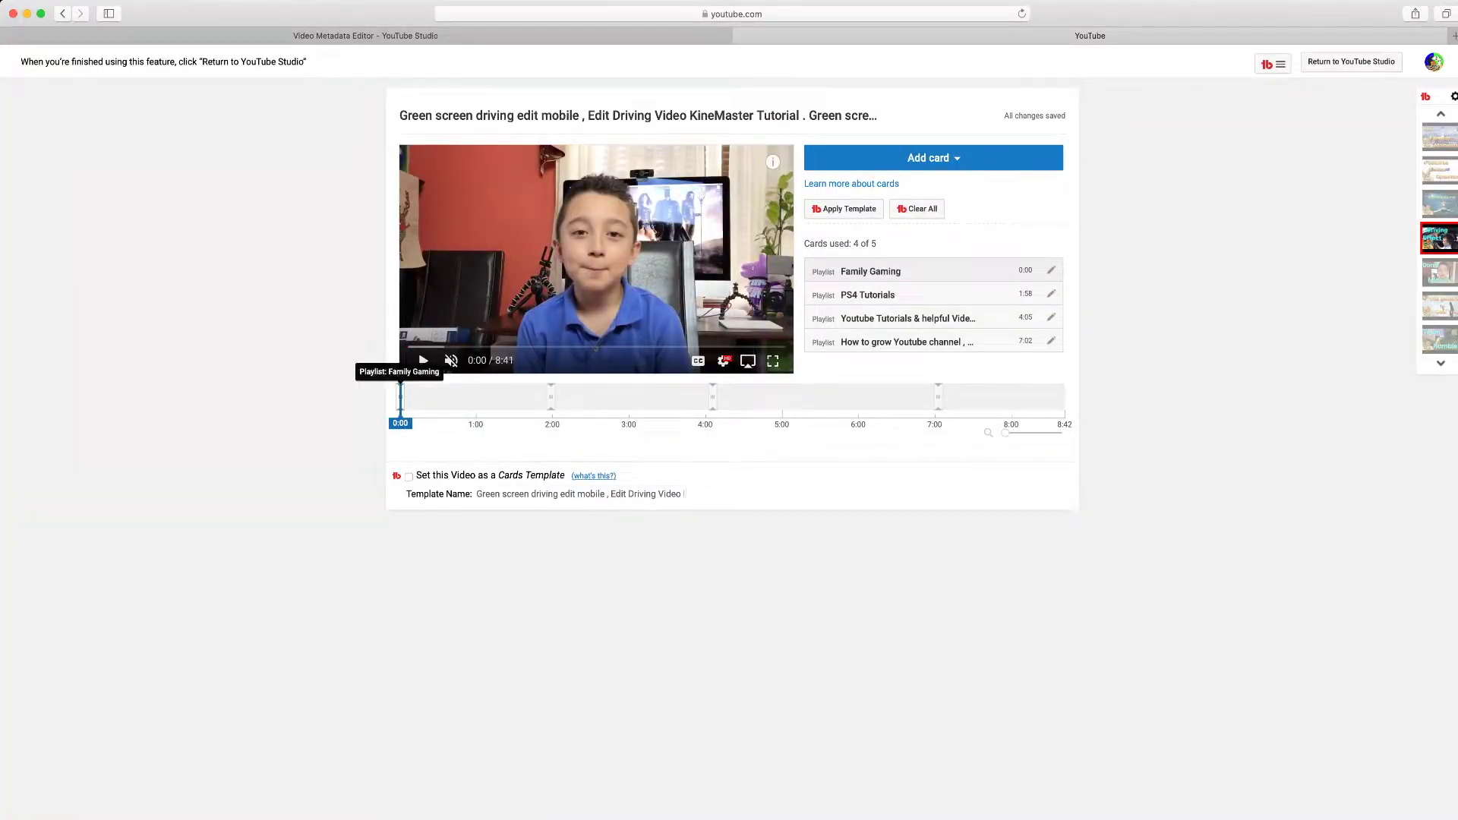
Step: Place the Family Gaming card at 5:40 and return to the Details tab
click(833, 399)
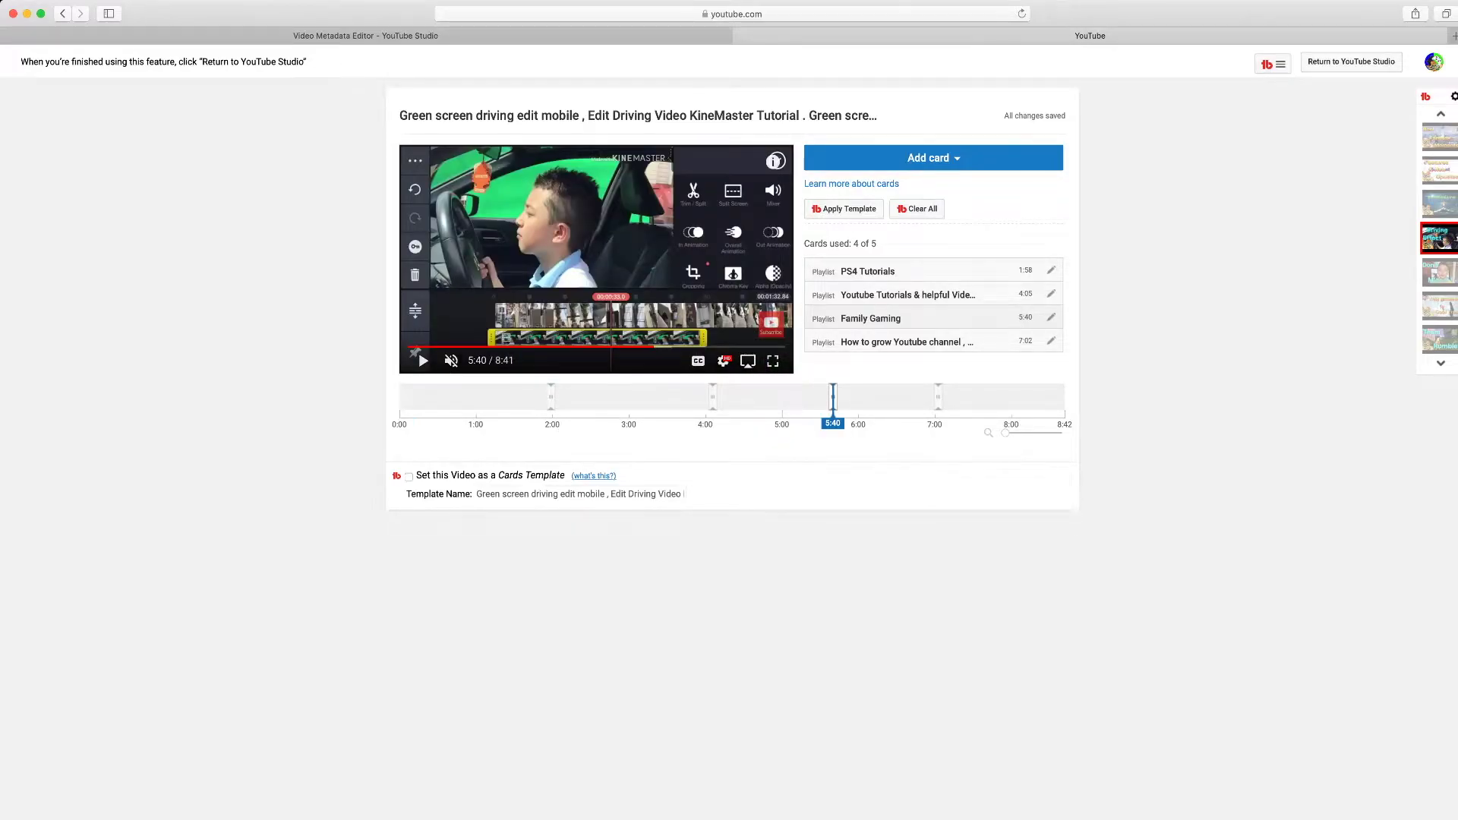
mouse_move(1034, 116)
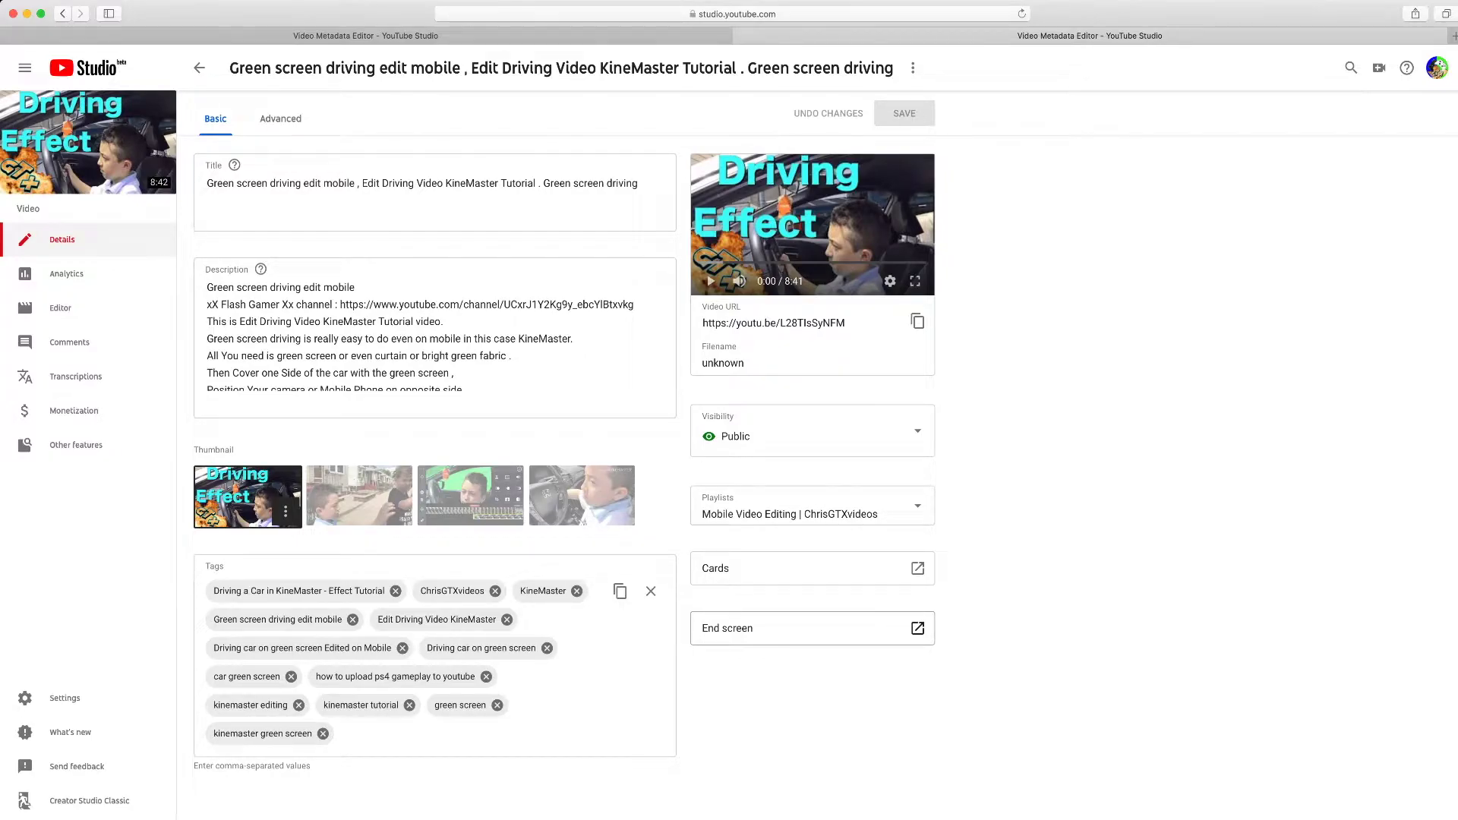
Step: Apply the two-videos-plus-subscribe end screen template to the green screen driving video
click(881, 628)
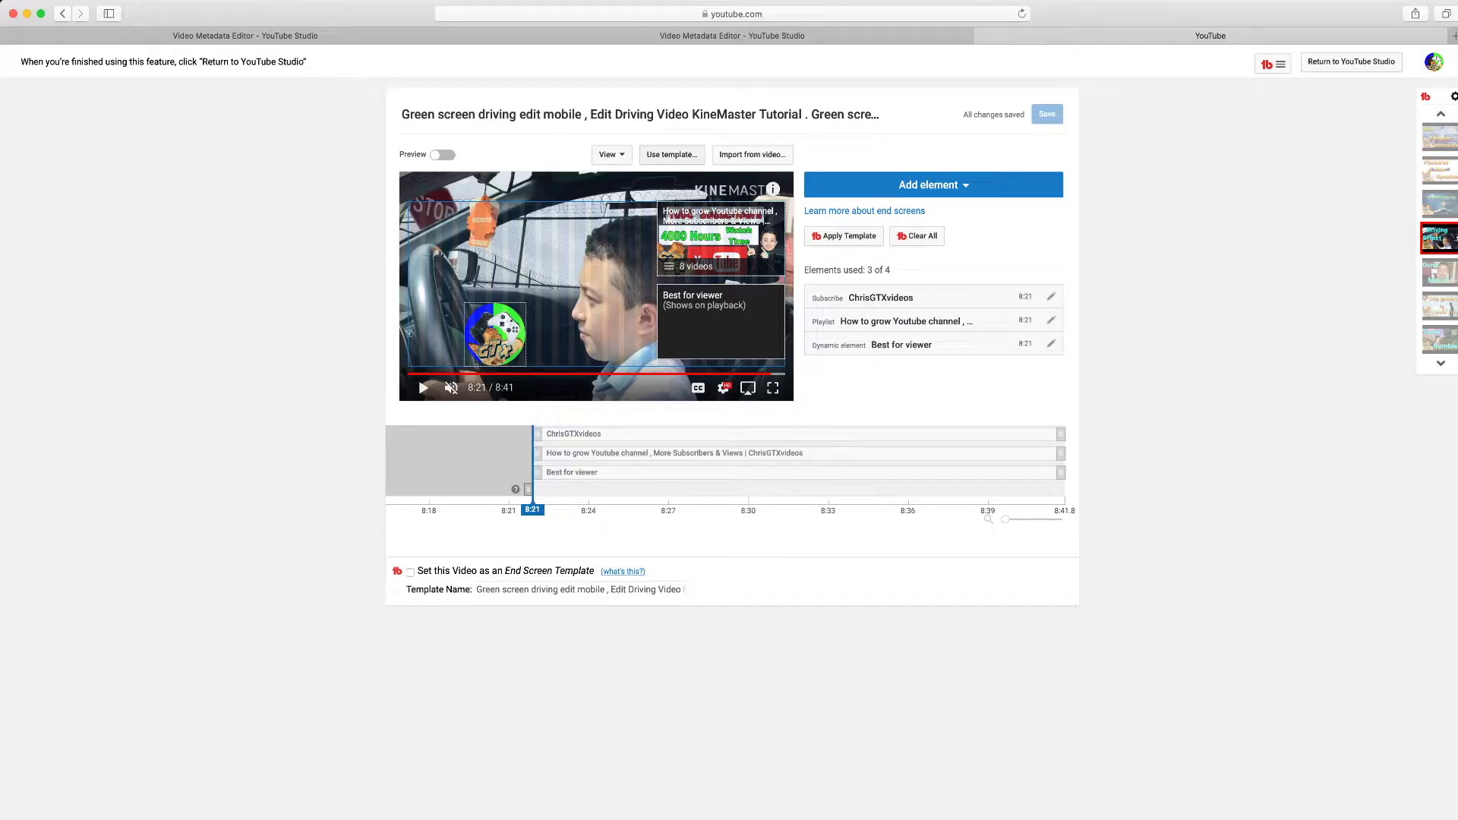
click(672, 154)
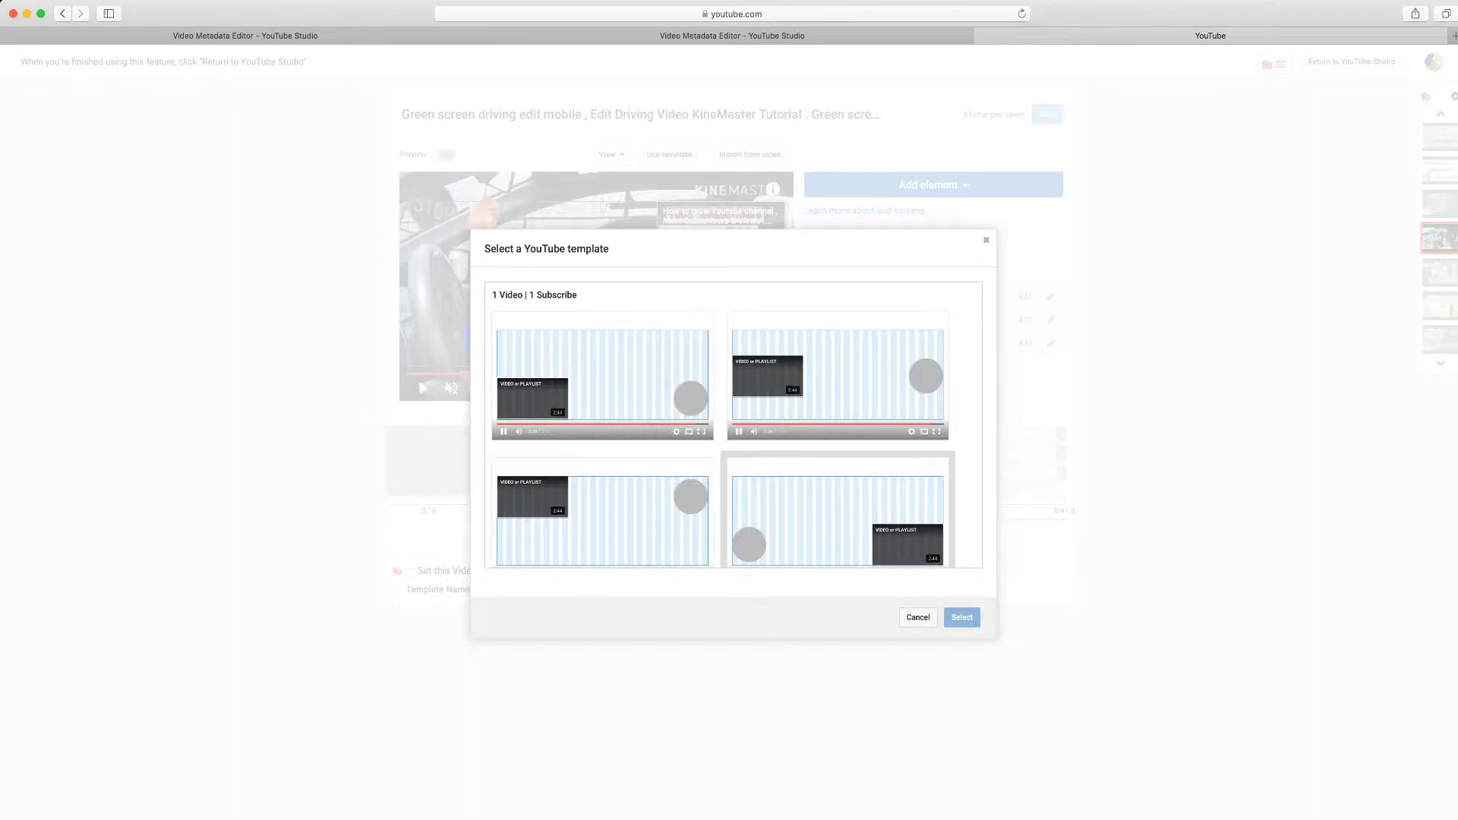
scroll(734, 425, down, 3)
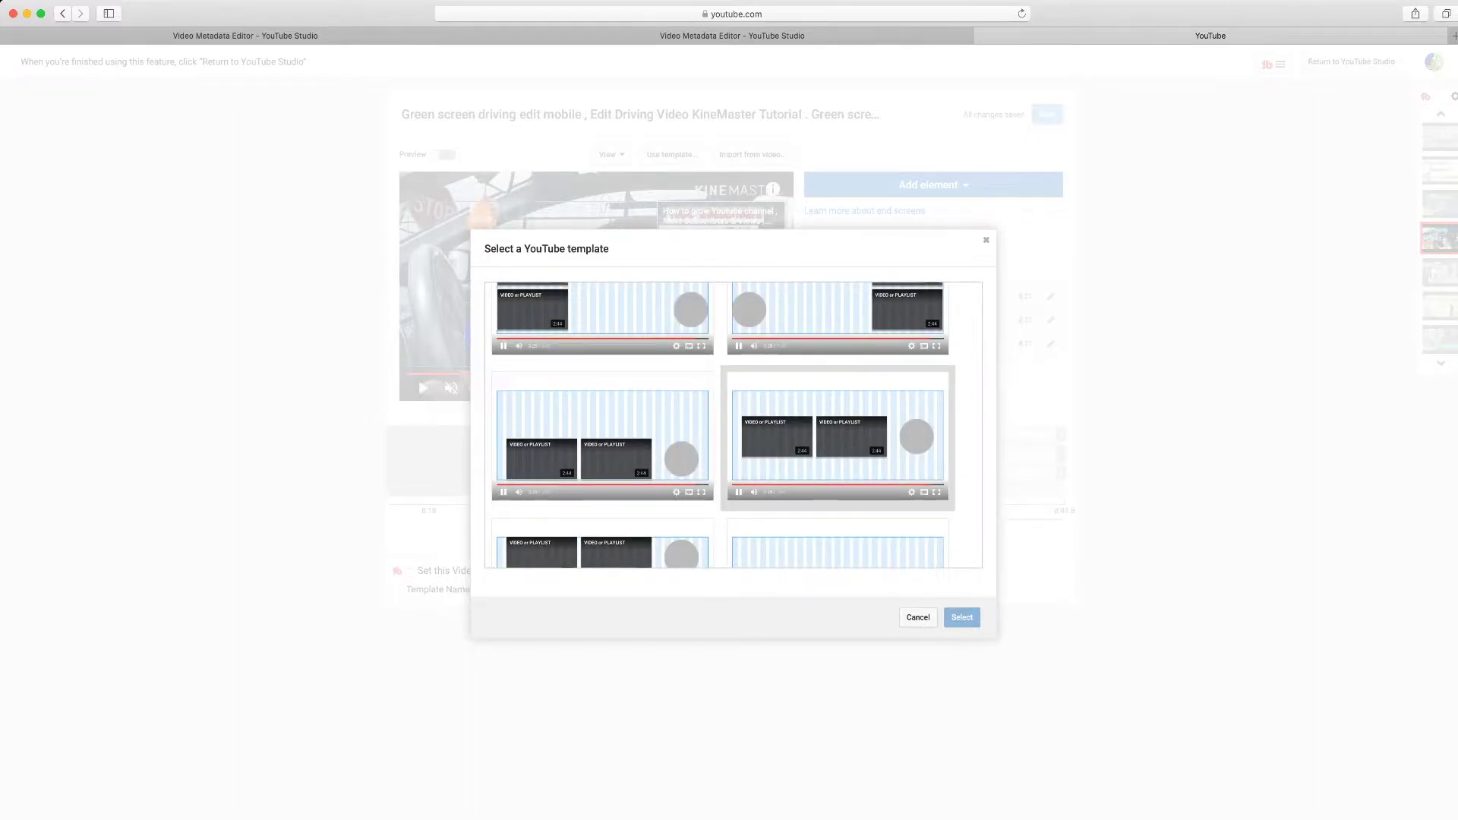
click(838, 438)
key(Return)
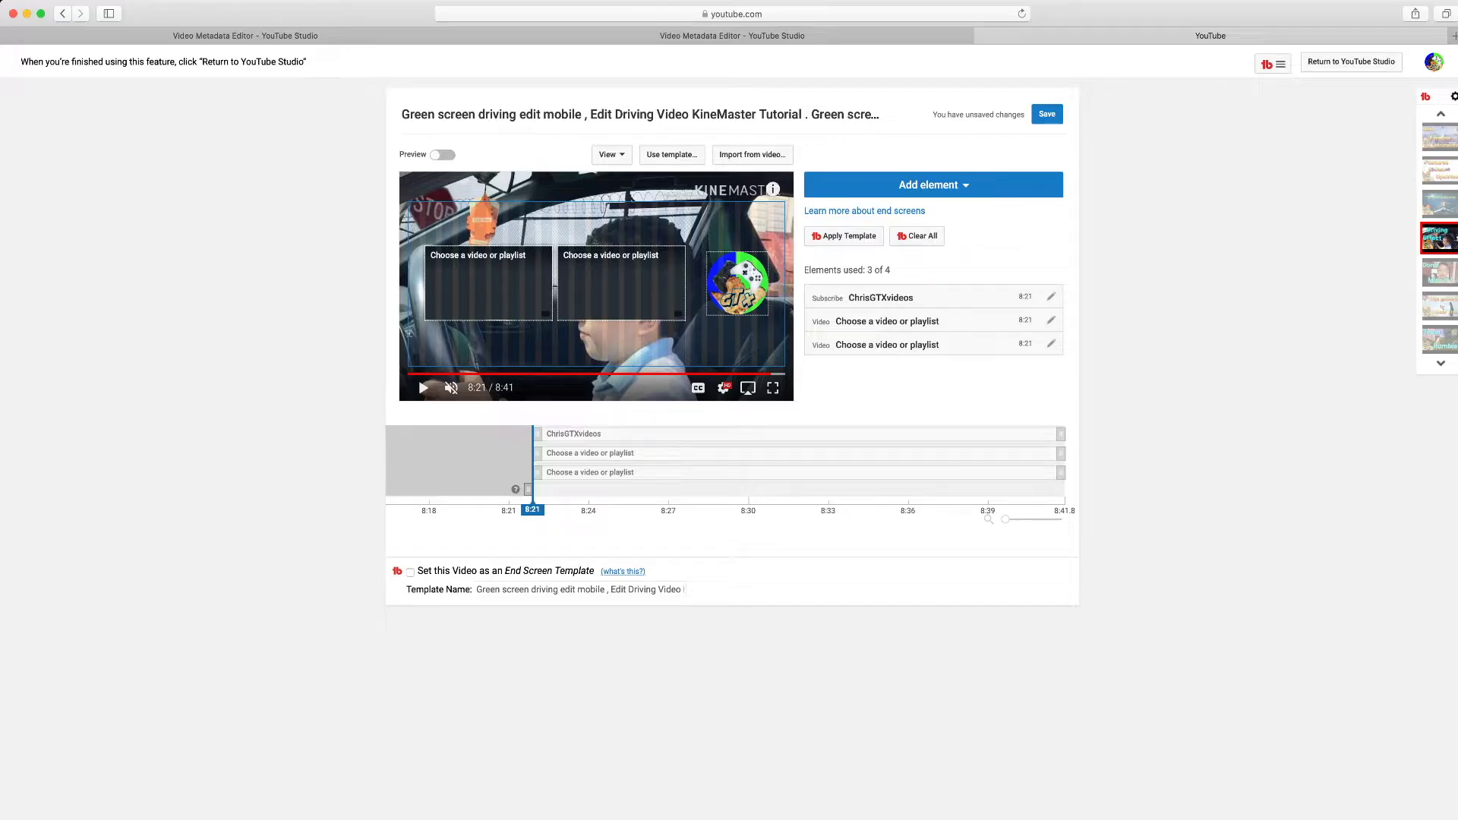
Step: Move subscribe to the lower left, set the second video slot to Best for viewer, then browse playlists for the first
drag(736, 283, 479, 334)
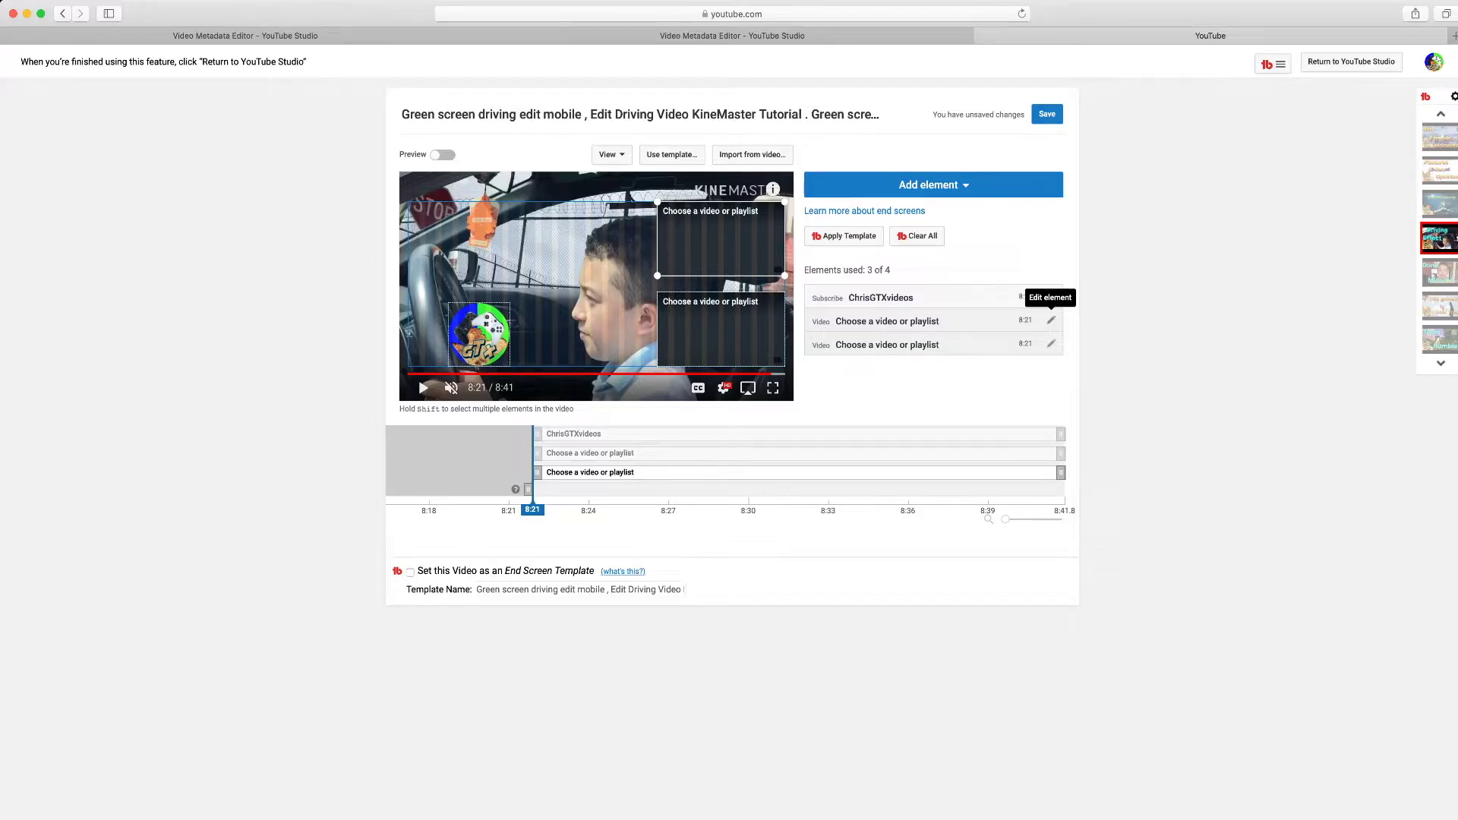
click(1051, 320)
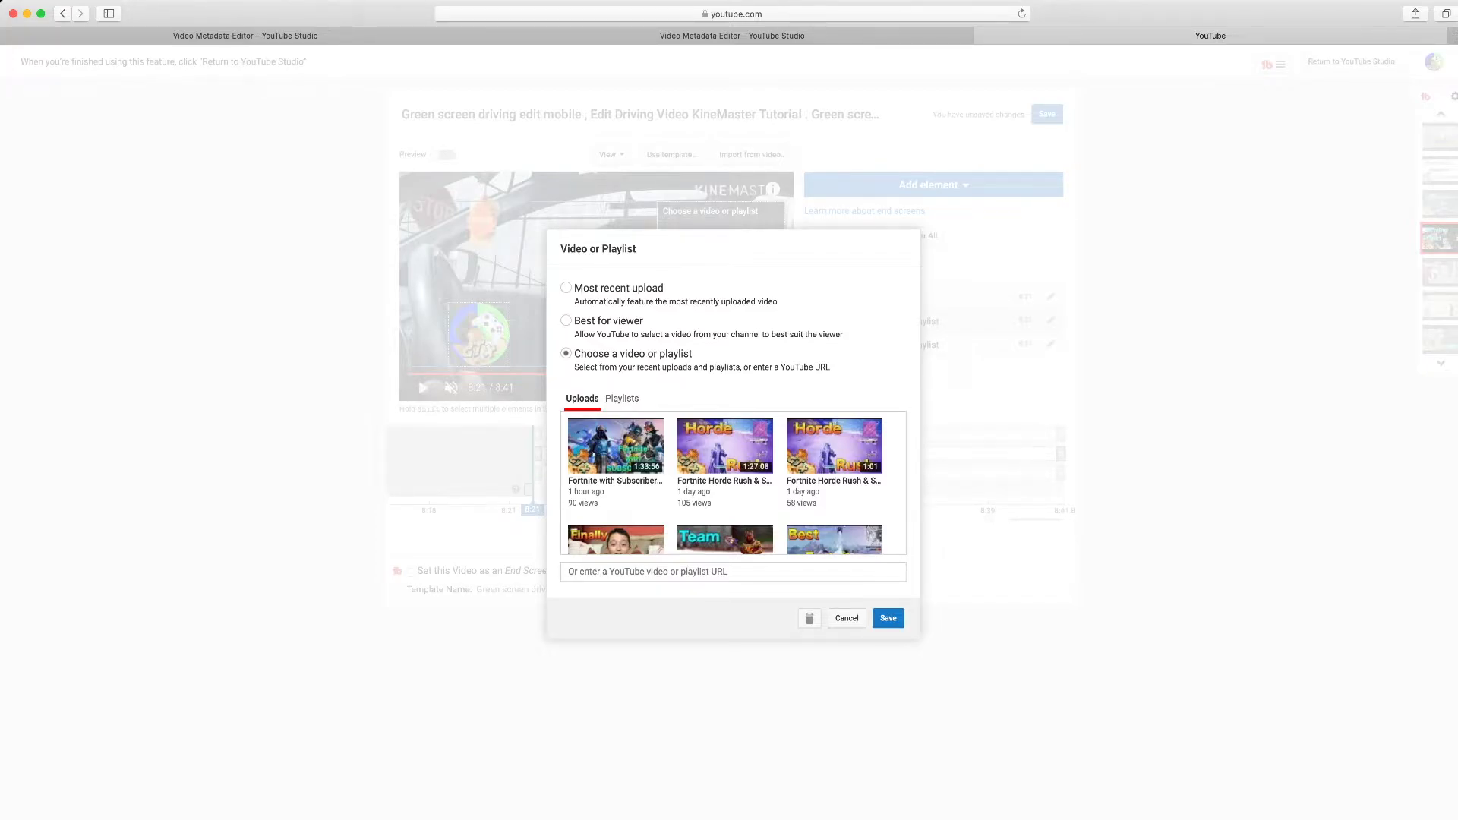
click(567, 320)
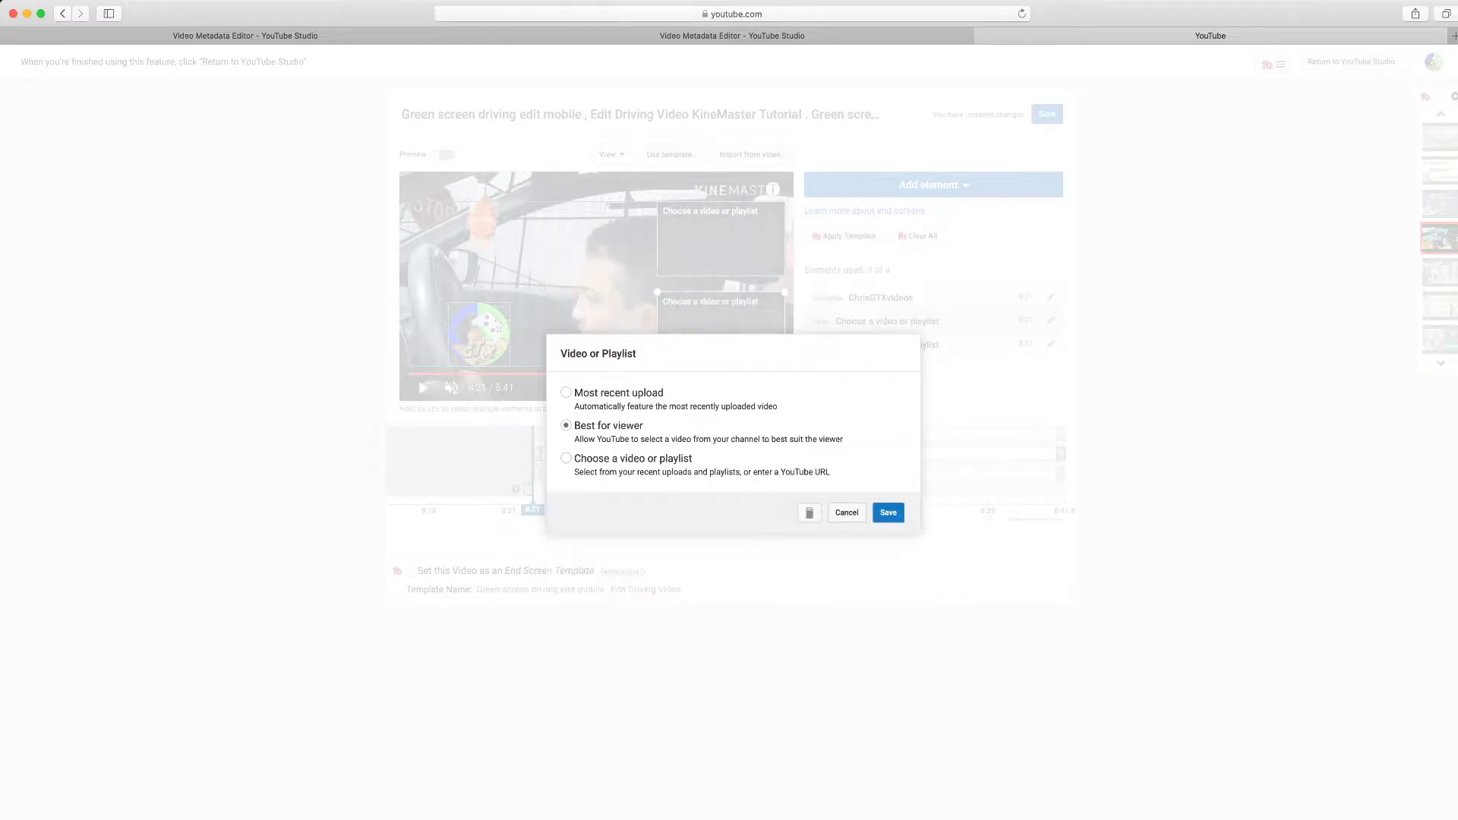
click(888, 512)
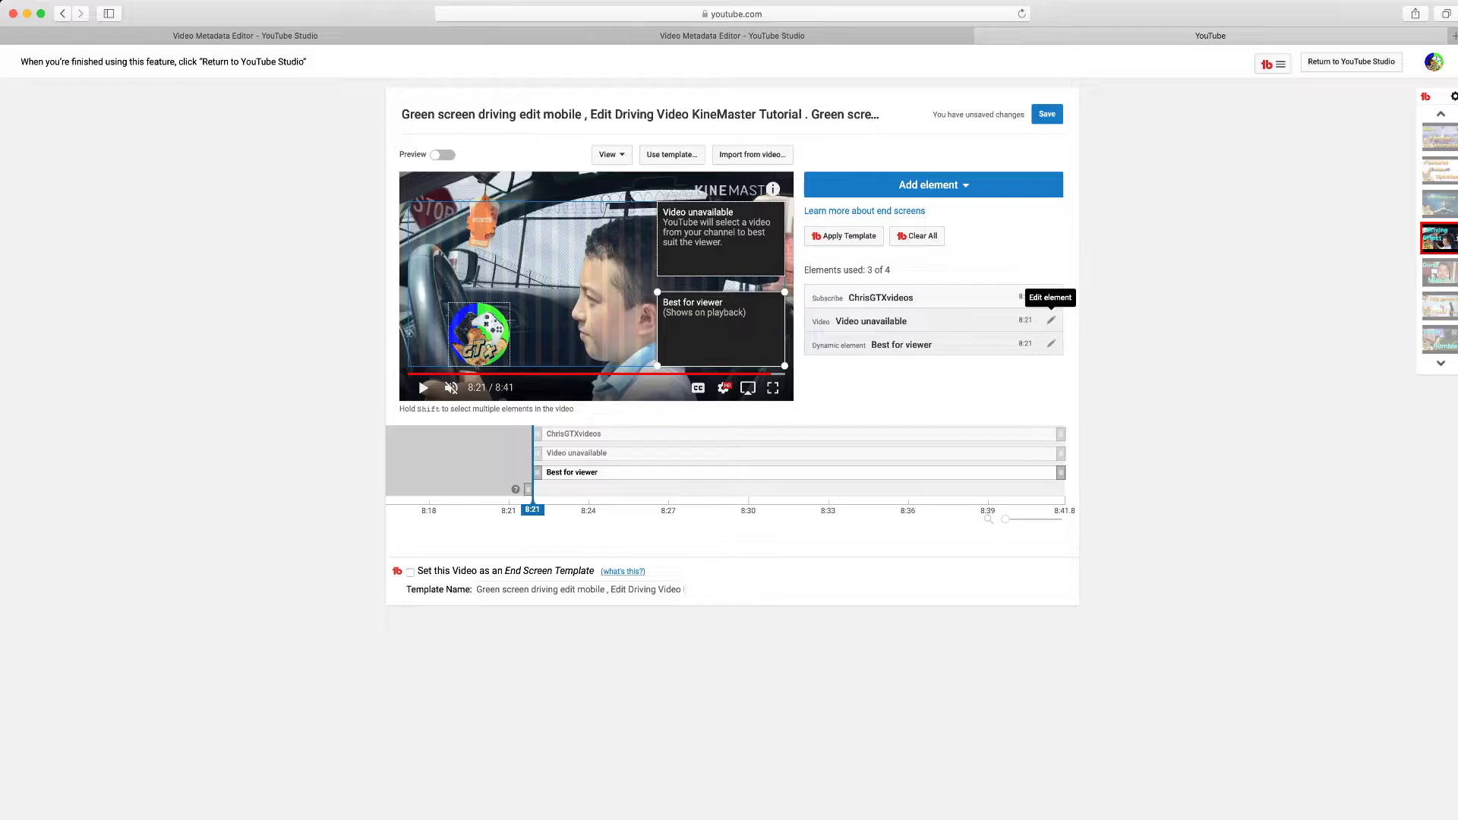
click(1052, 320)
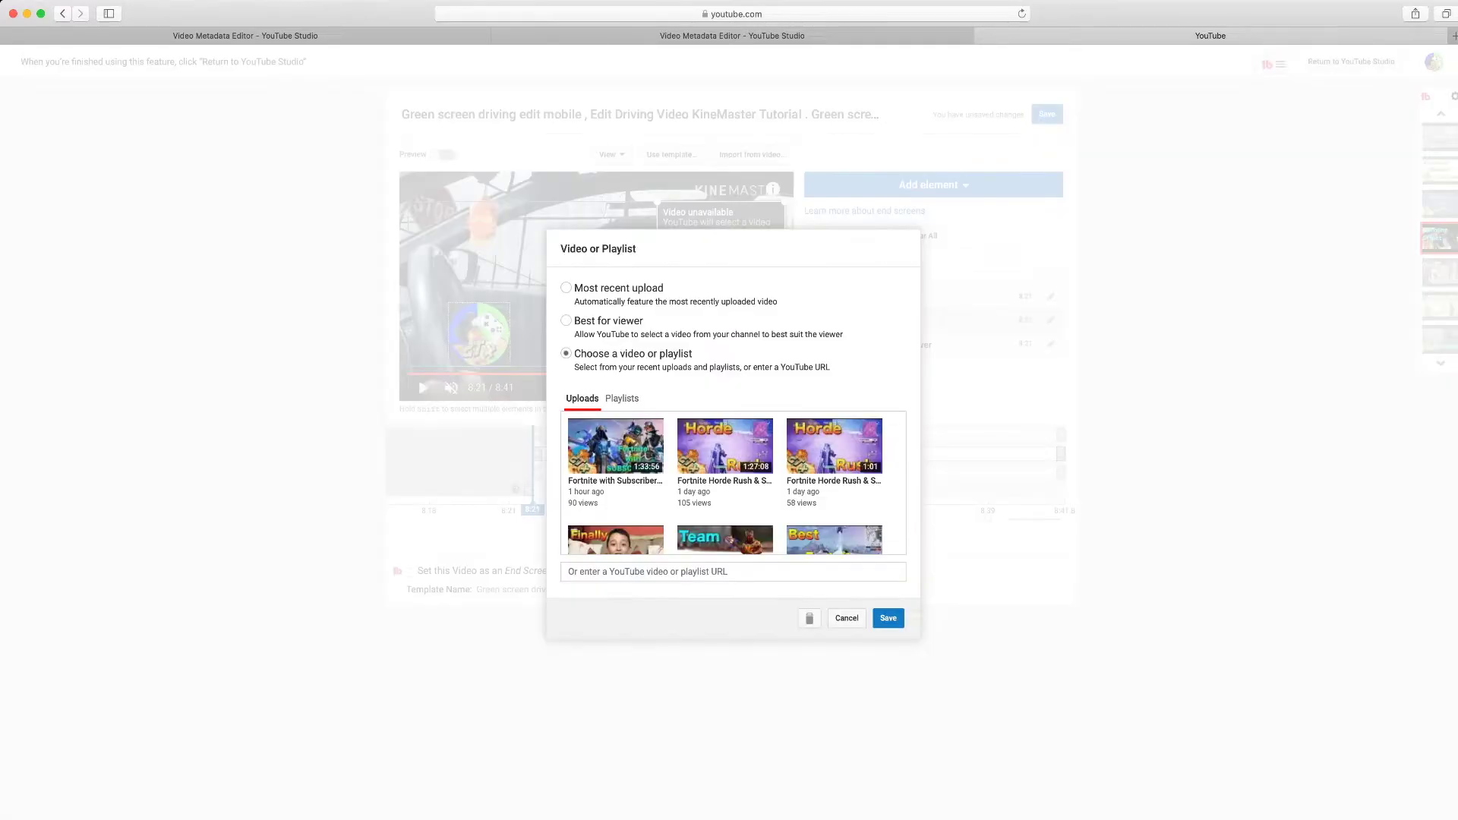
click(622, 398)
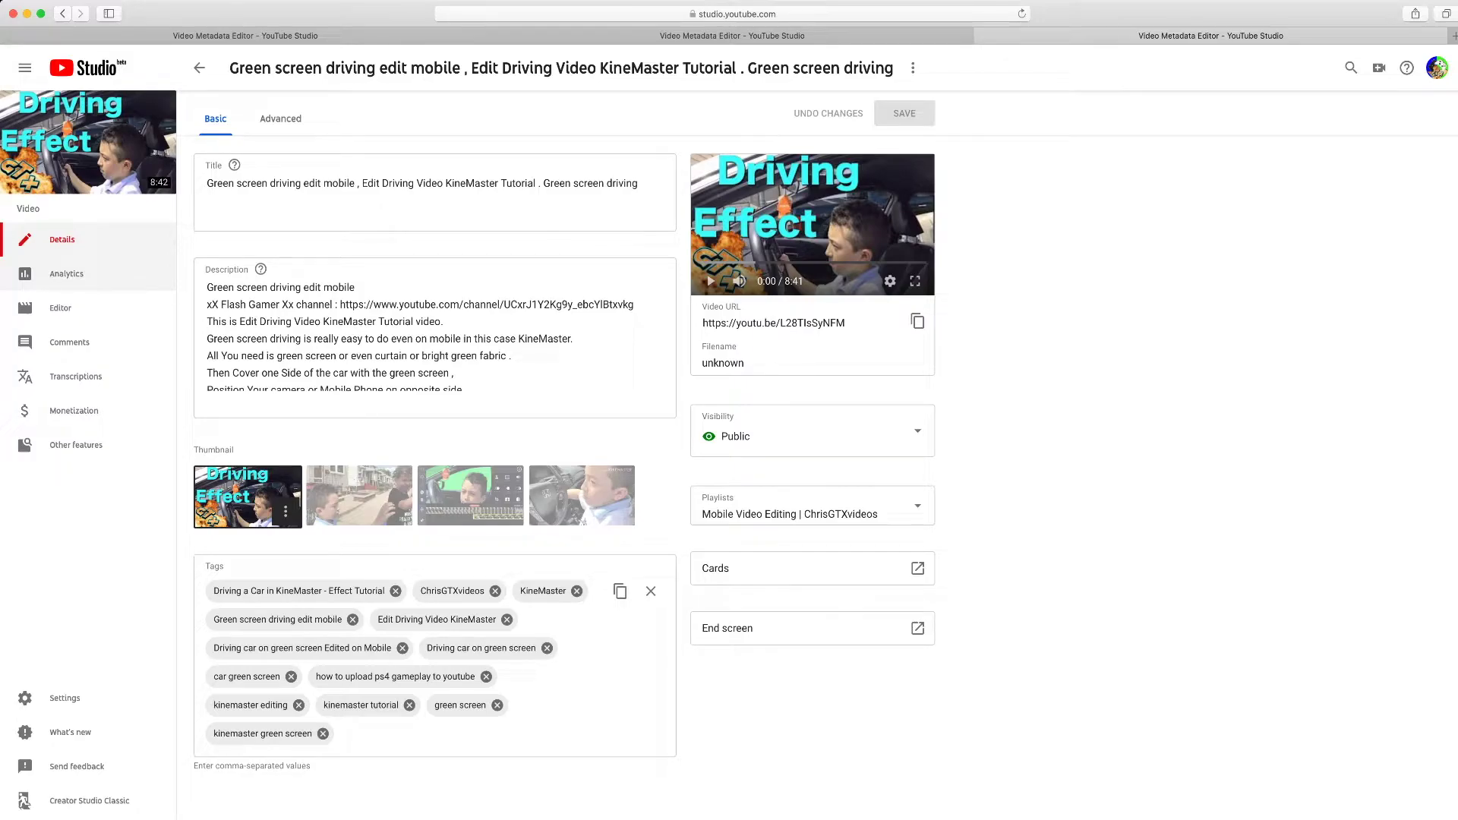
Step: Show the green screen driving video's Analytics overview: 219 views, 555 watch-time minutes
click(67, 274)
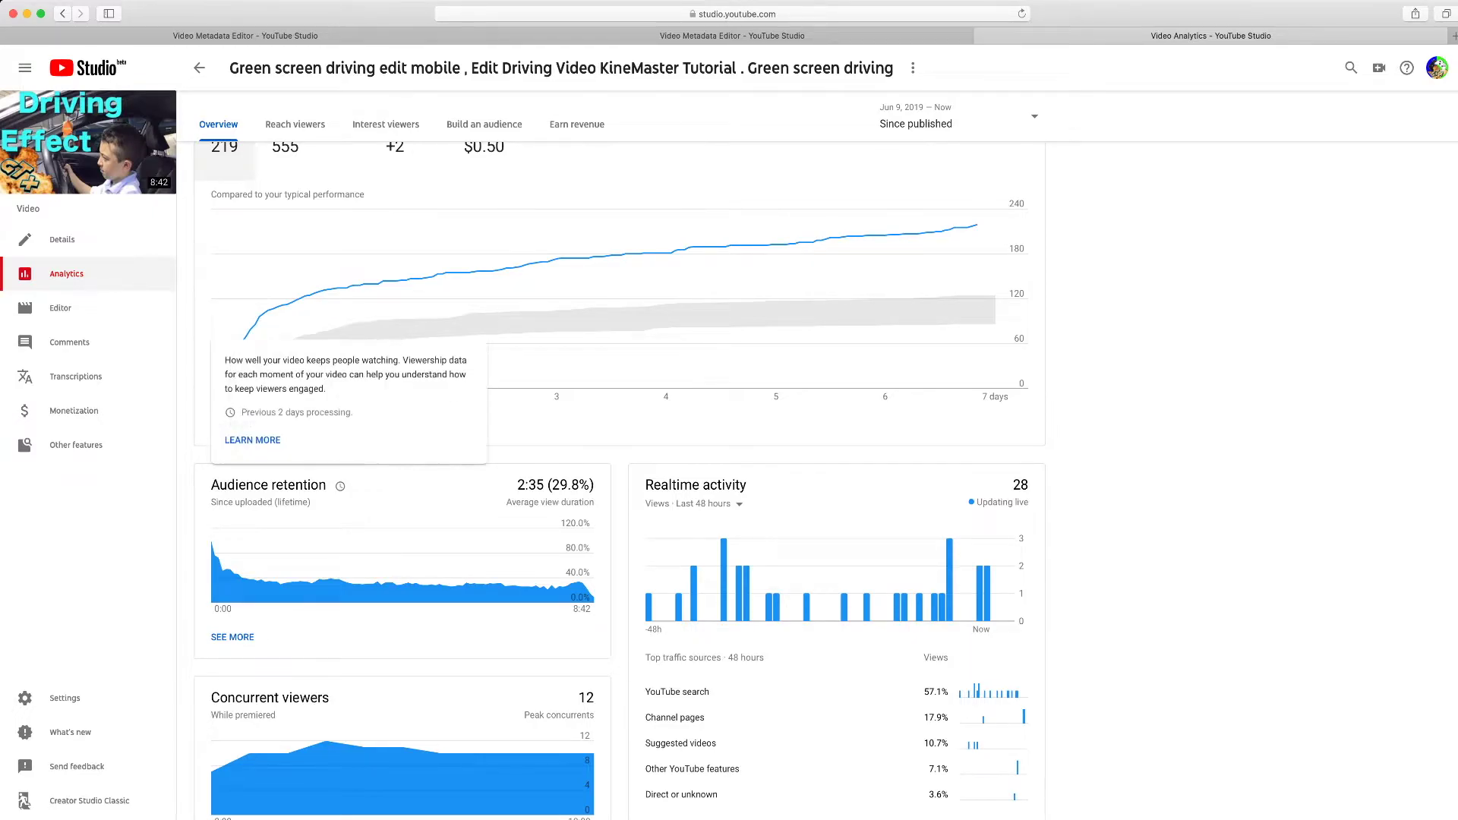
scroll(381, 592, up, 2)
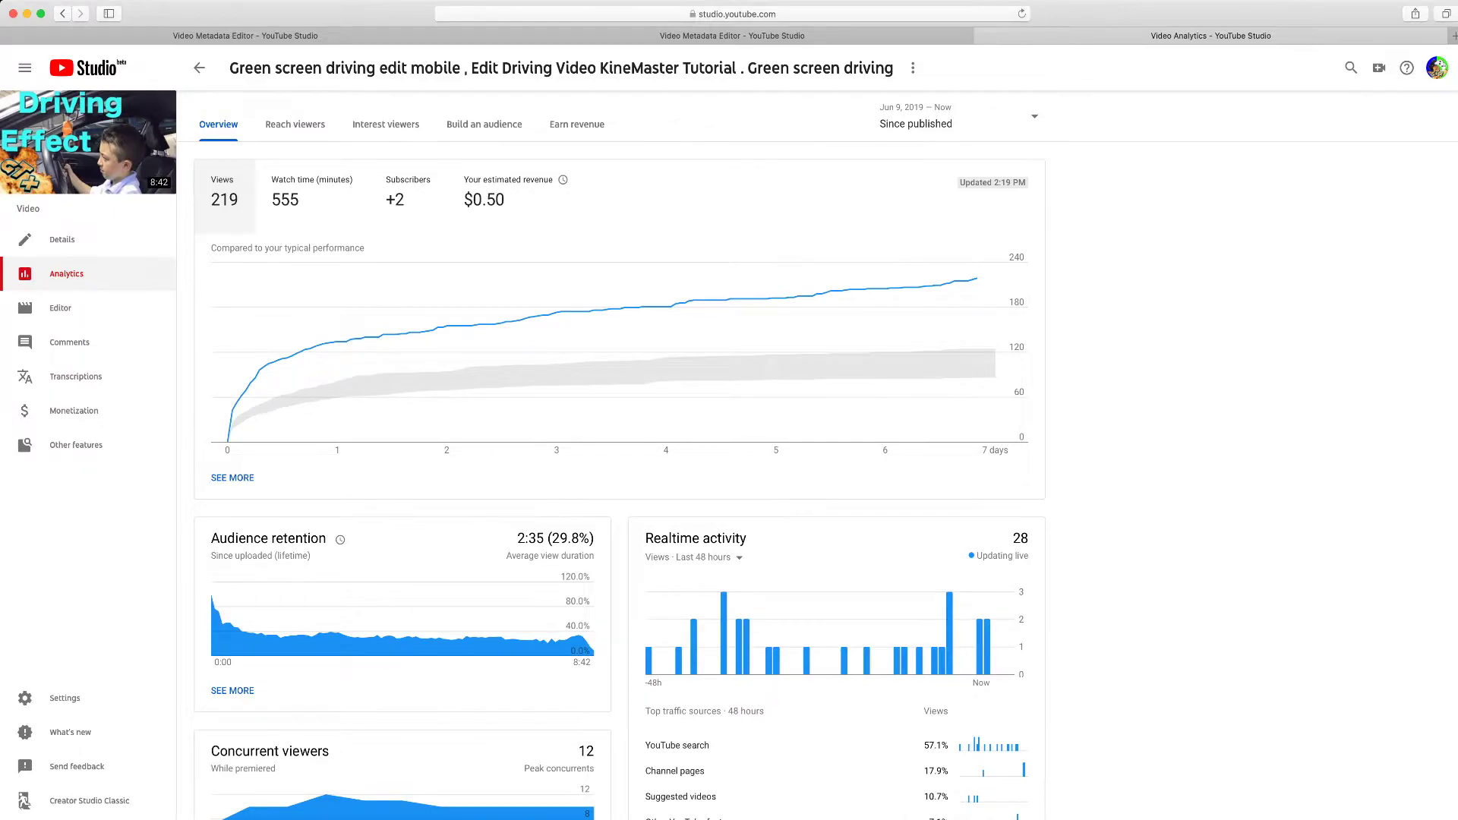
Step: Shift the PS4 Tutorials card marker to 2:25 and play the preview to check its timing
click(199, 68)
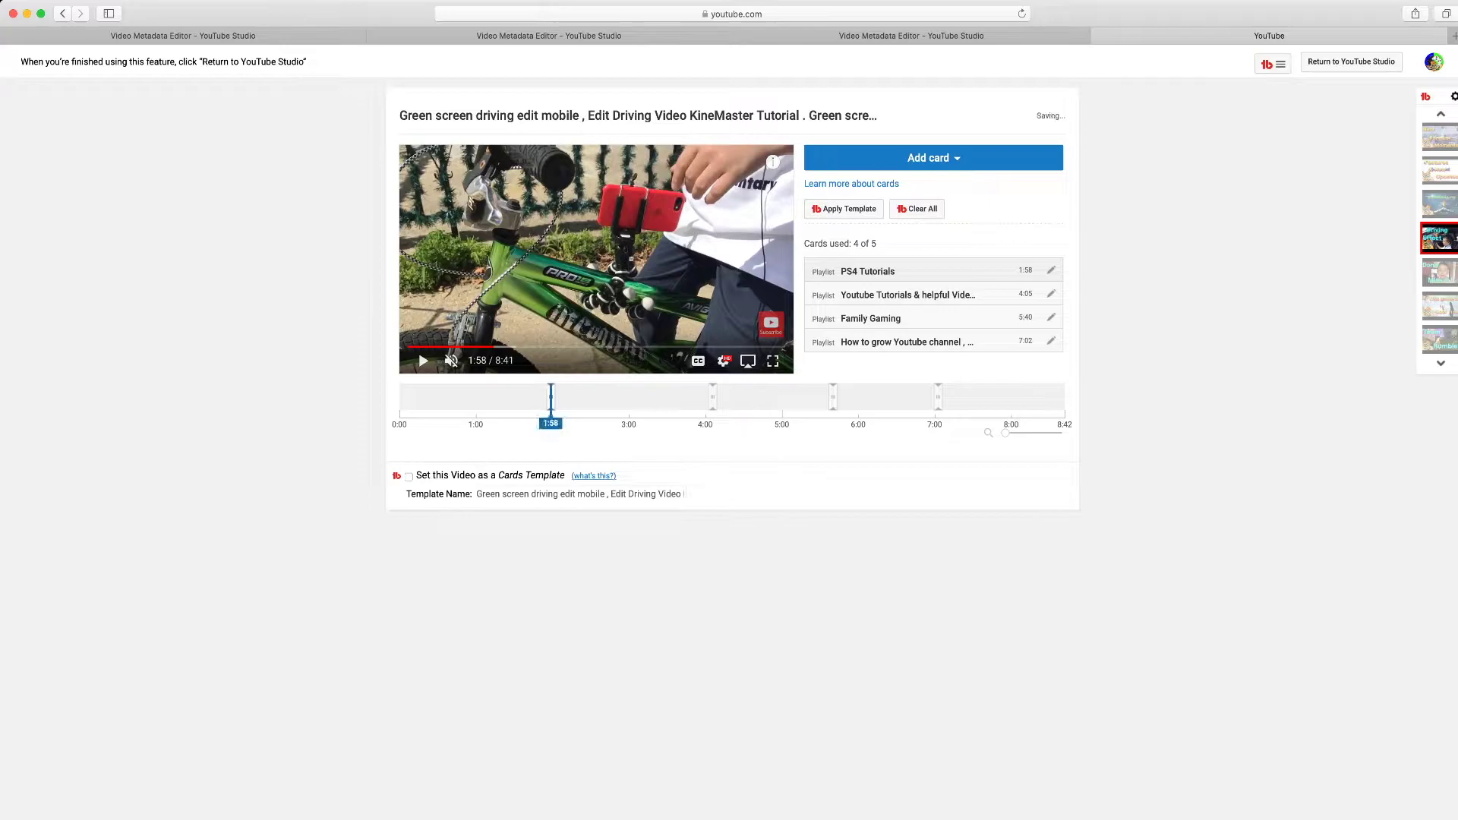
drag(551, 396, 585, 396)
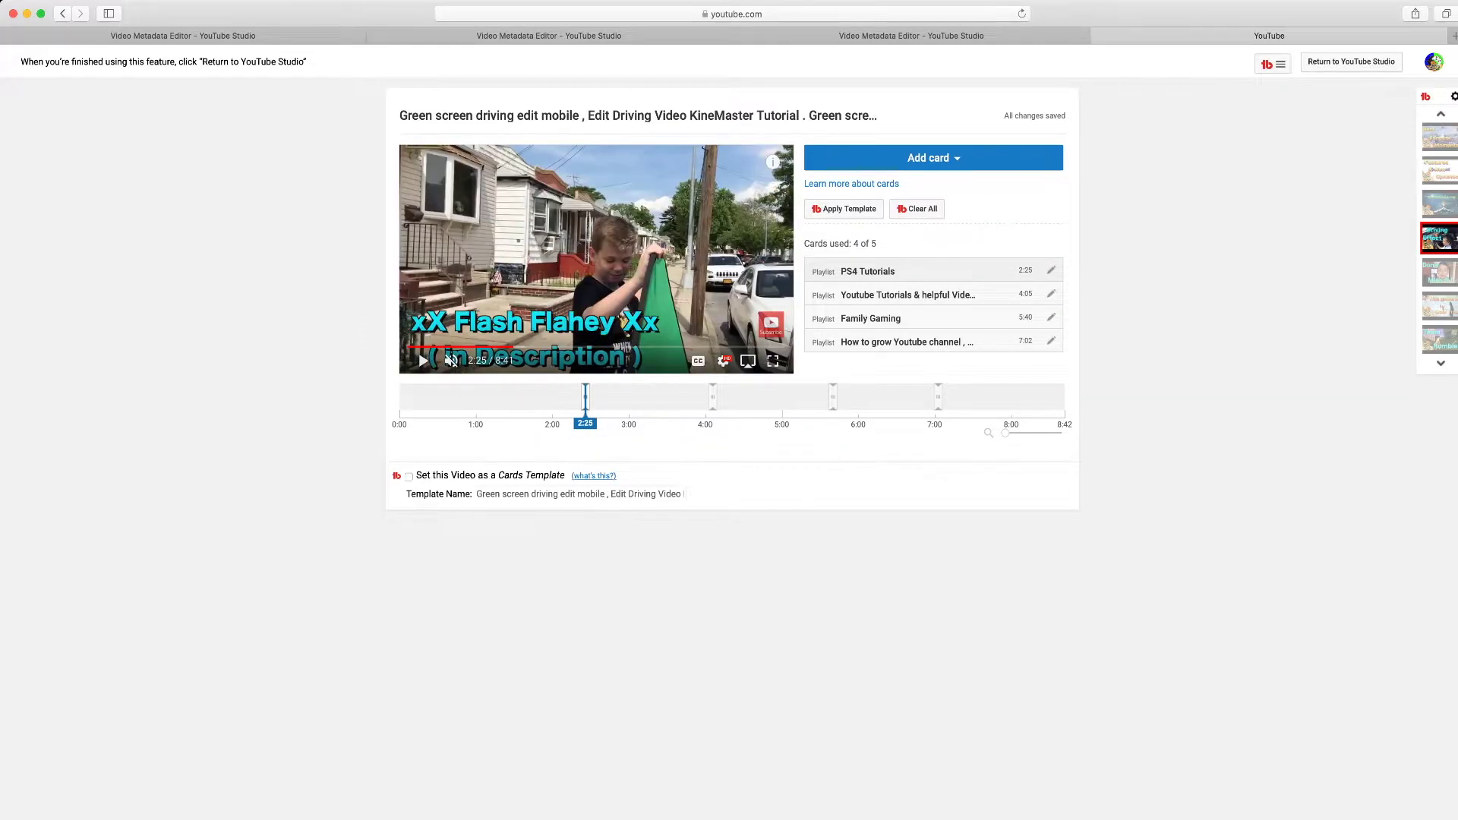
click(597, 397)
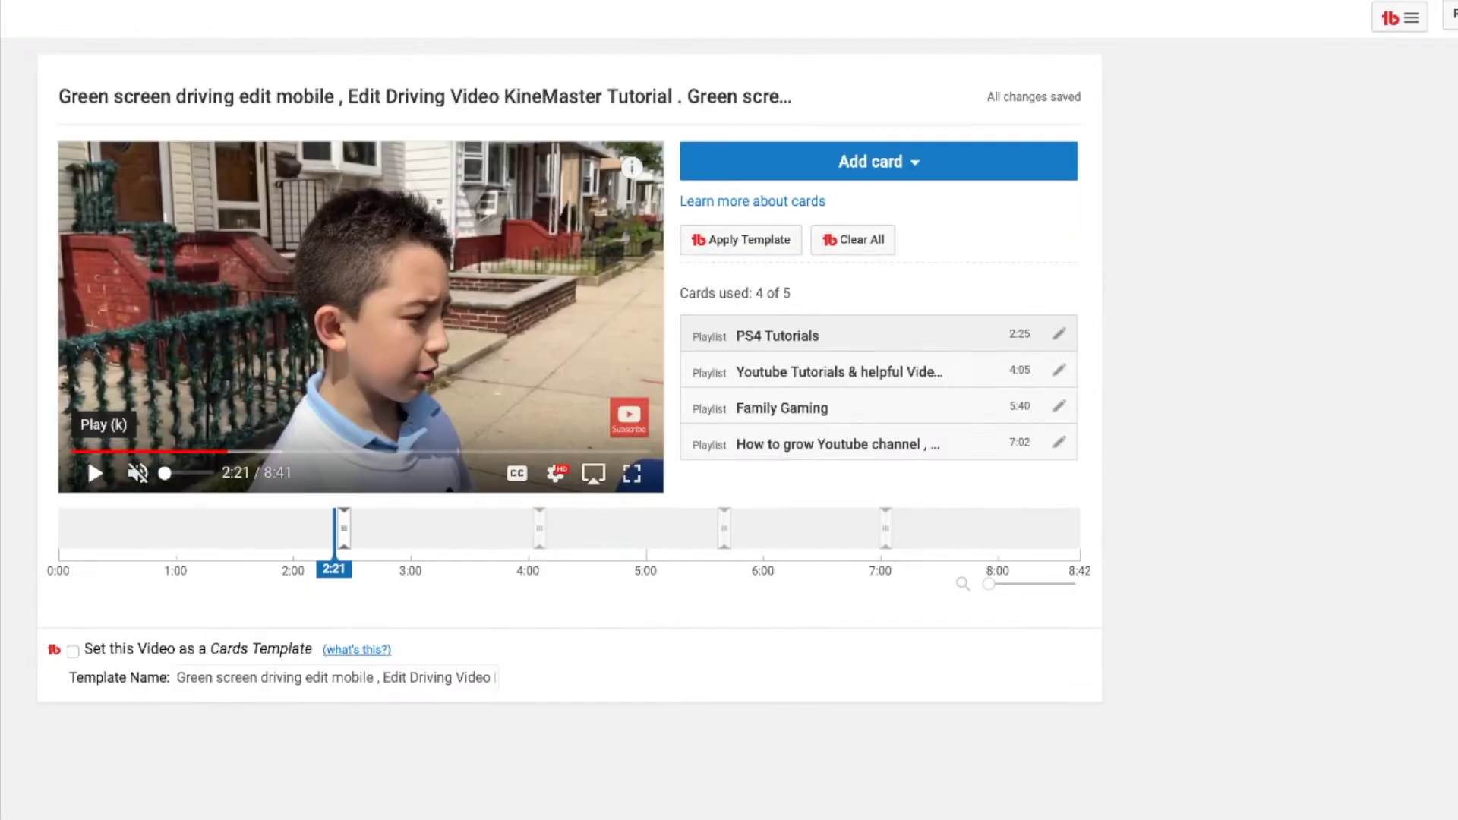
click(94, 473)
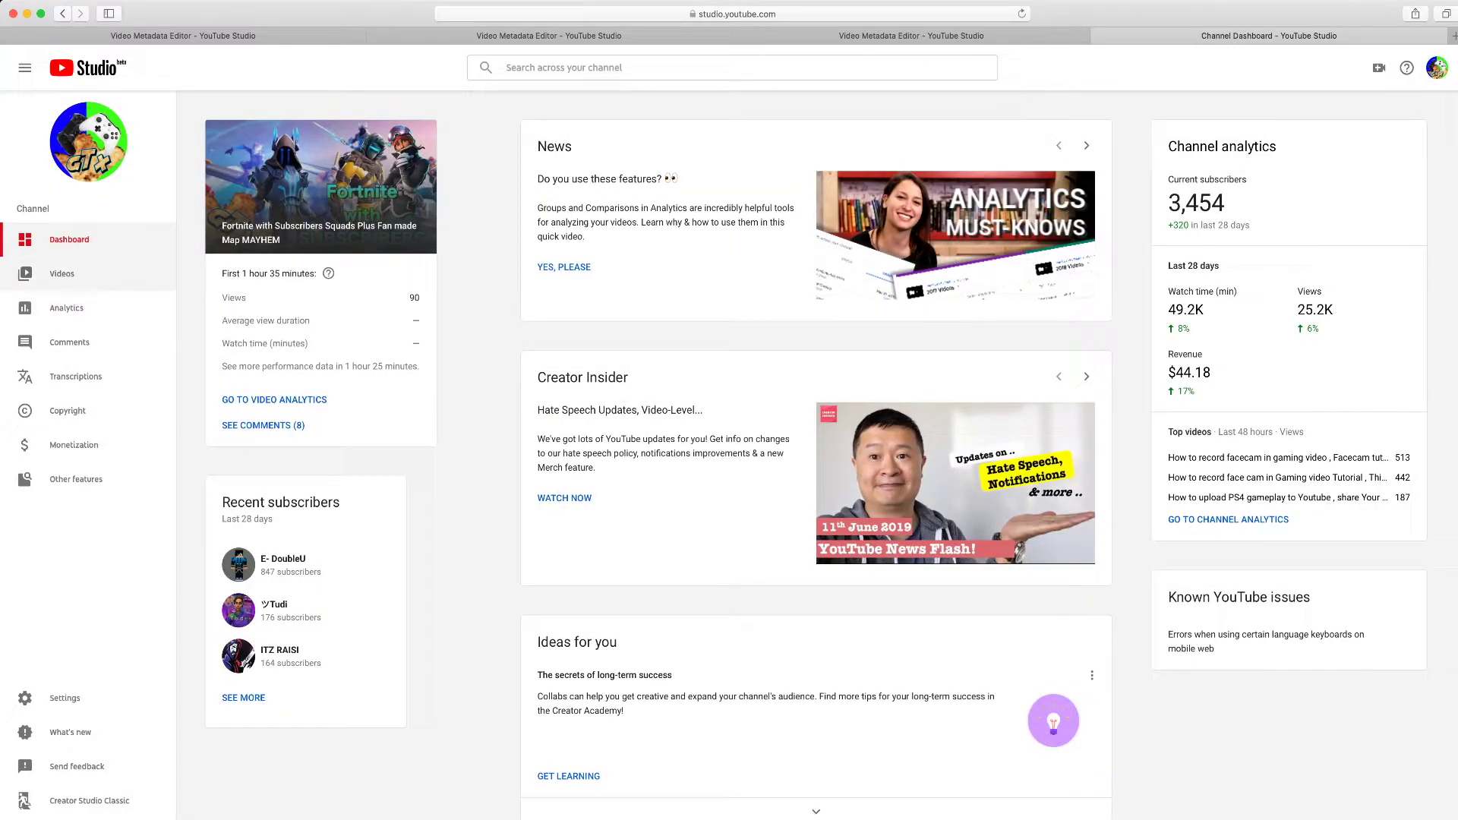
Step: Open 'How Pewdiepie Won Against T-Series' from the channel's Videos list
click(61, 273)
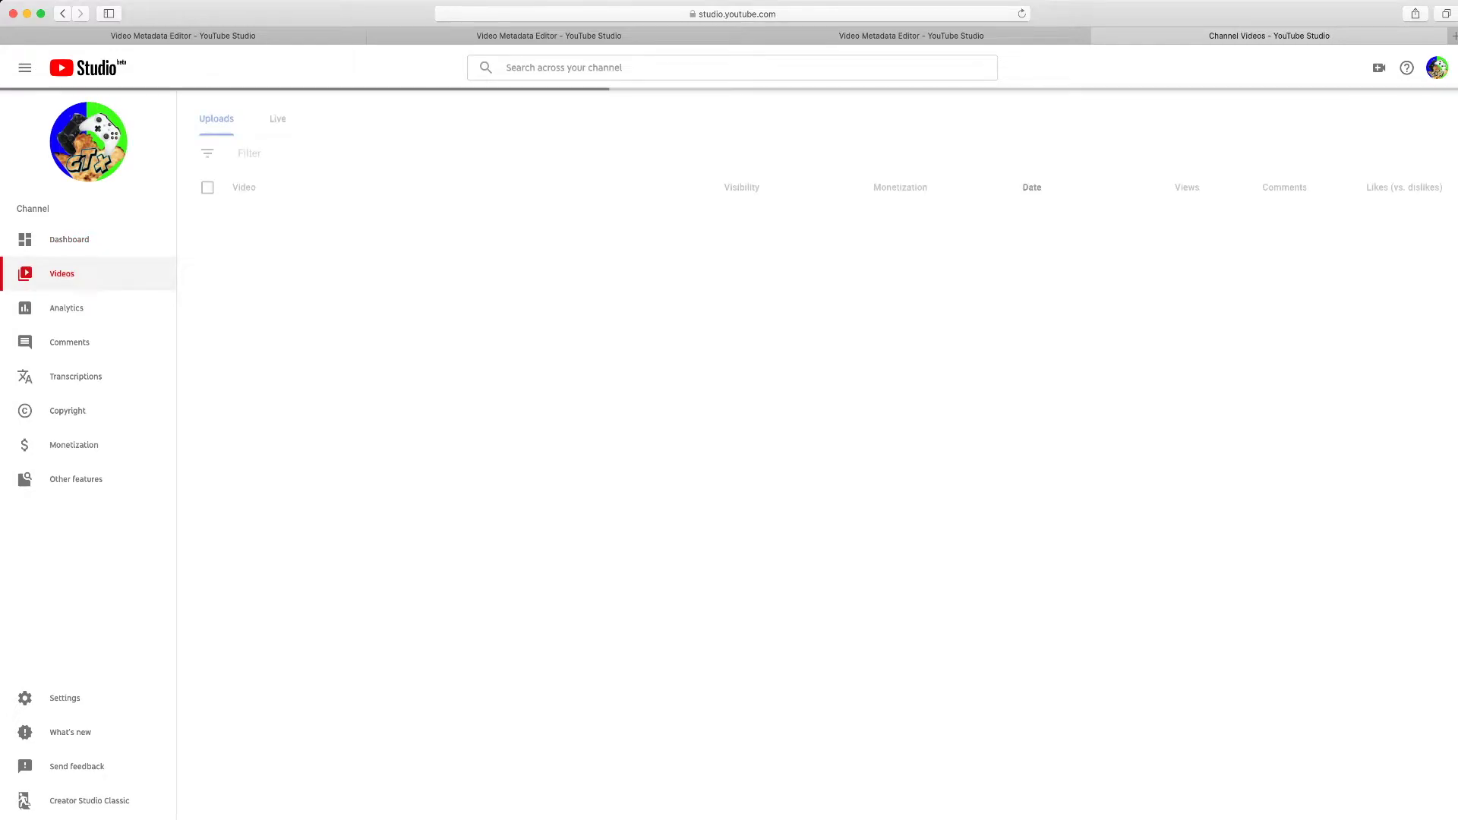
scroll(818, 511, down, 3)
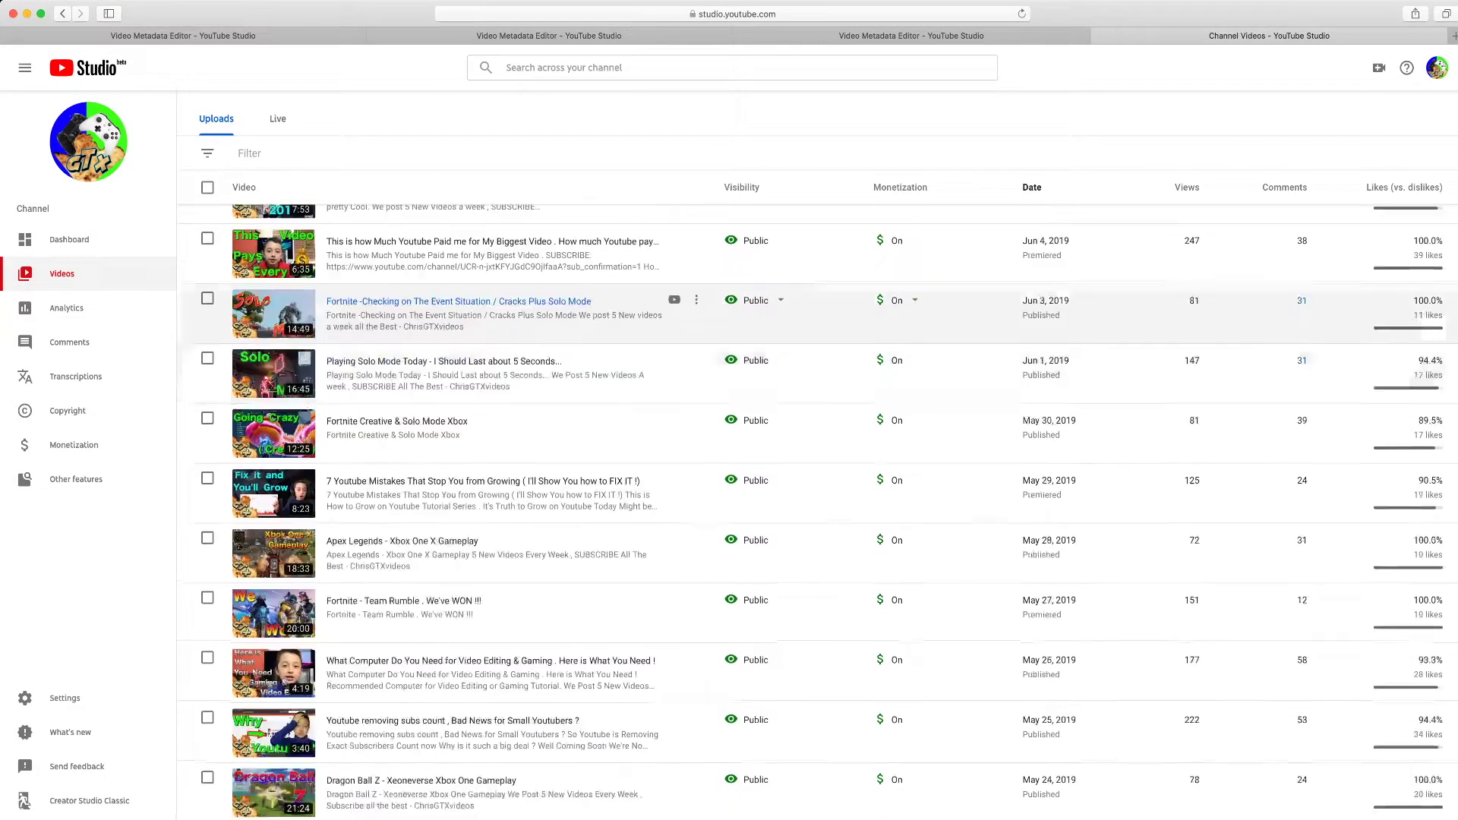
scroll(818, 456, down, 10)
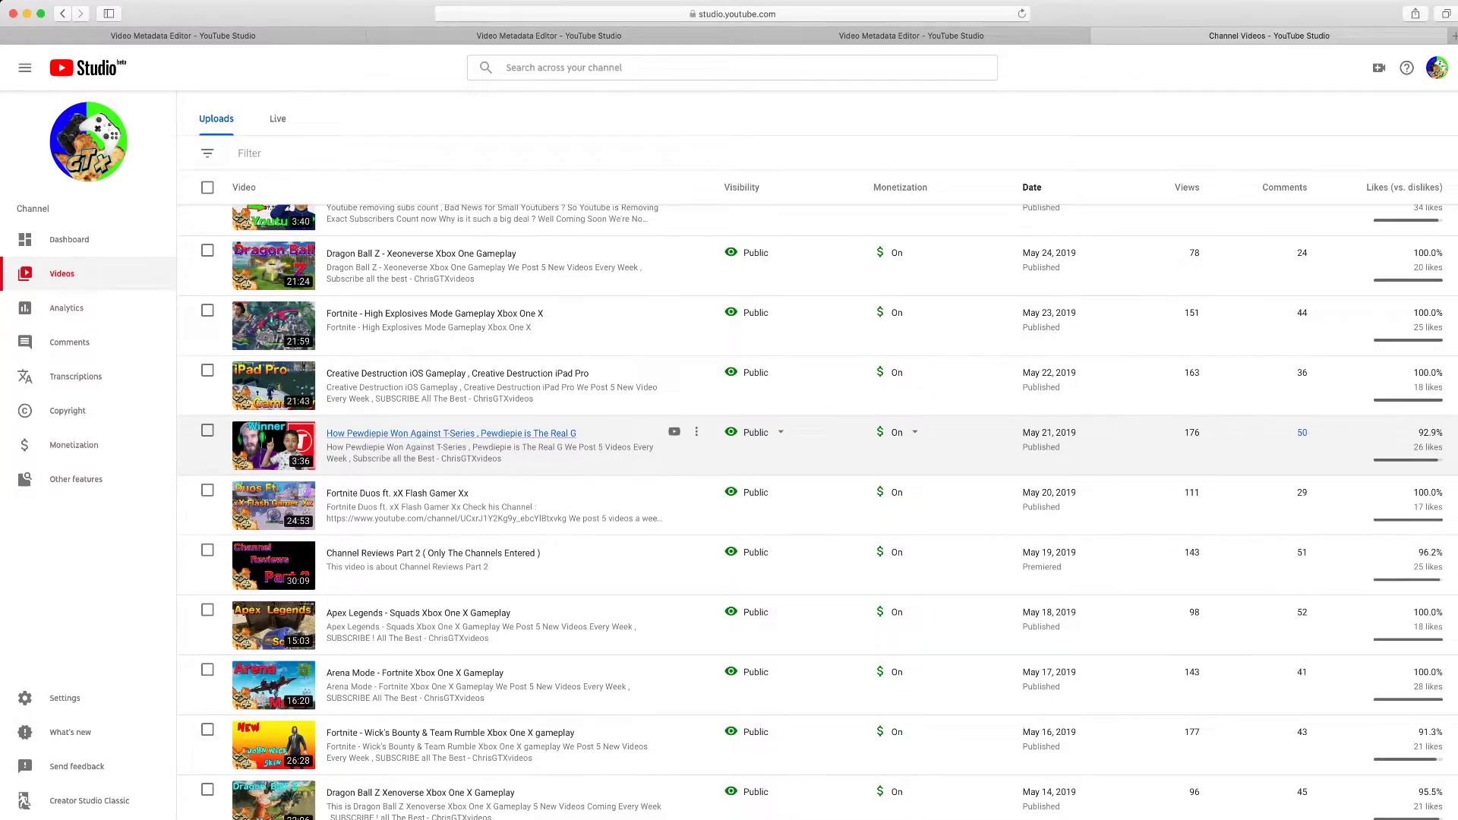
click(451, 433)
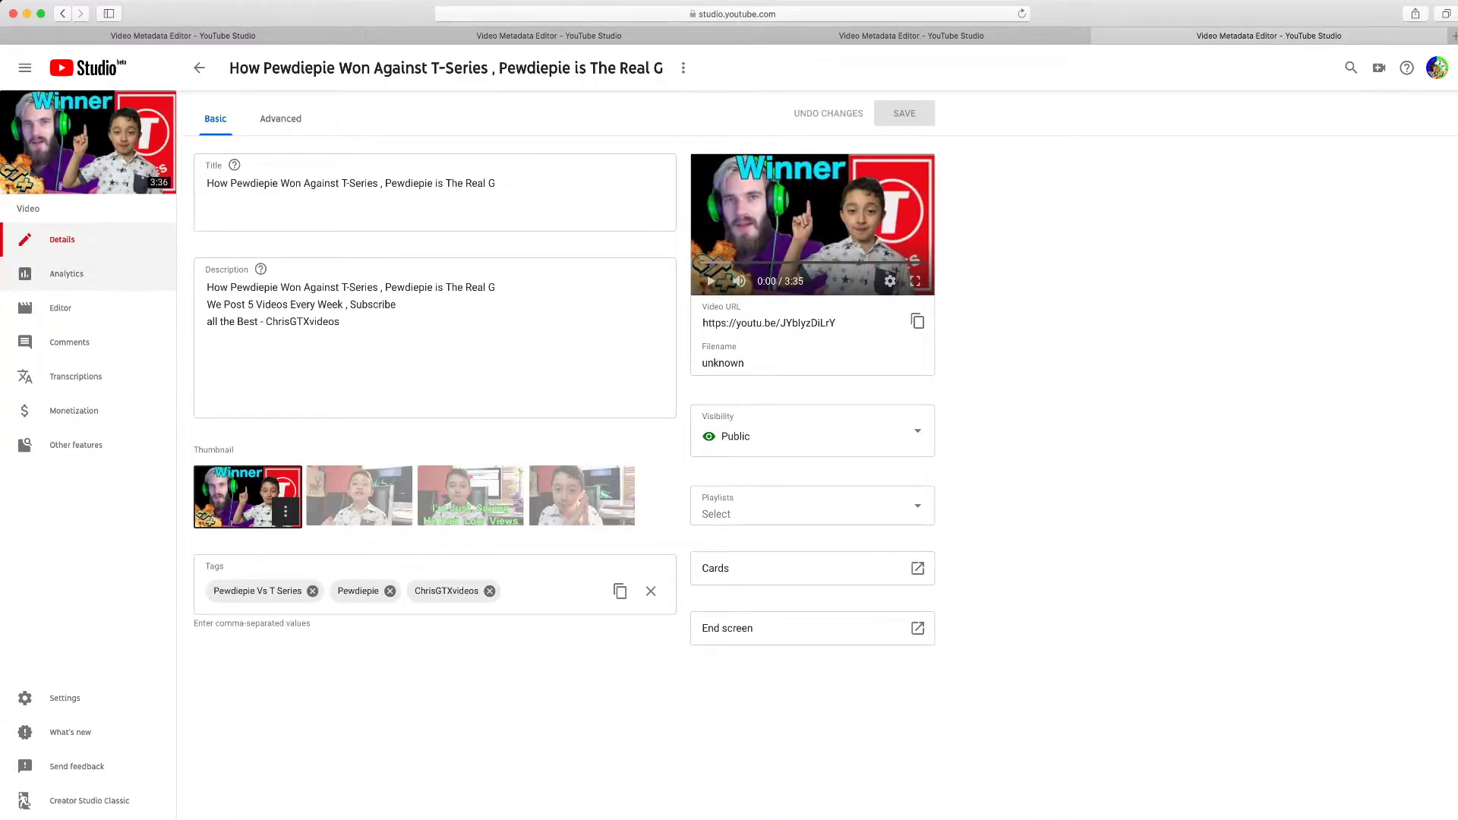
Step: Check the Pewdiepie video's Reach analytics, then its Interest stats with 32.8% retention
click(67, 274)
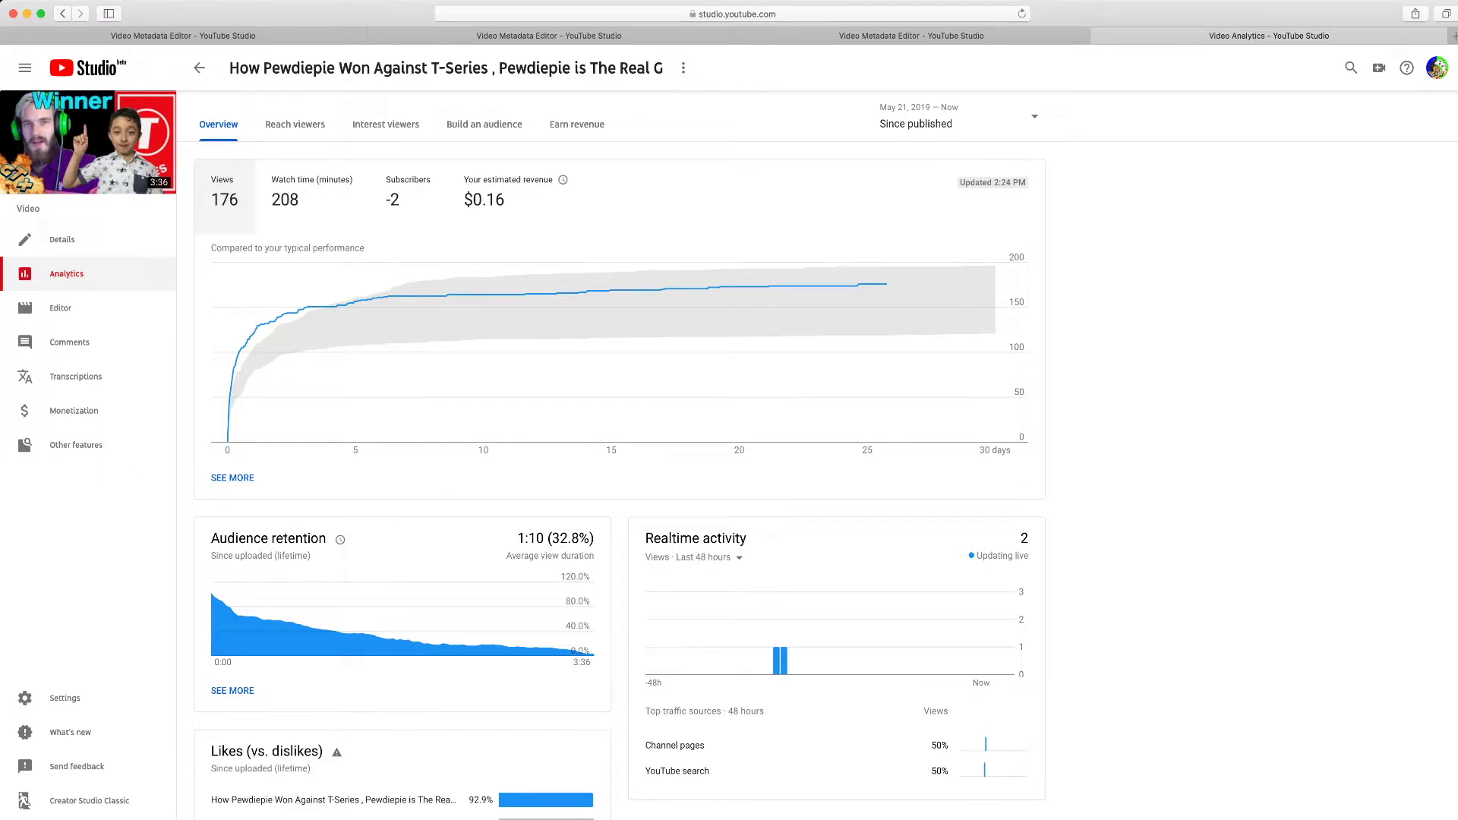
click(295, 124)
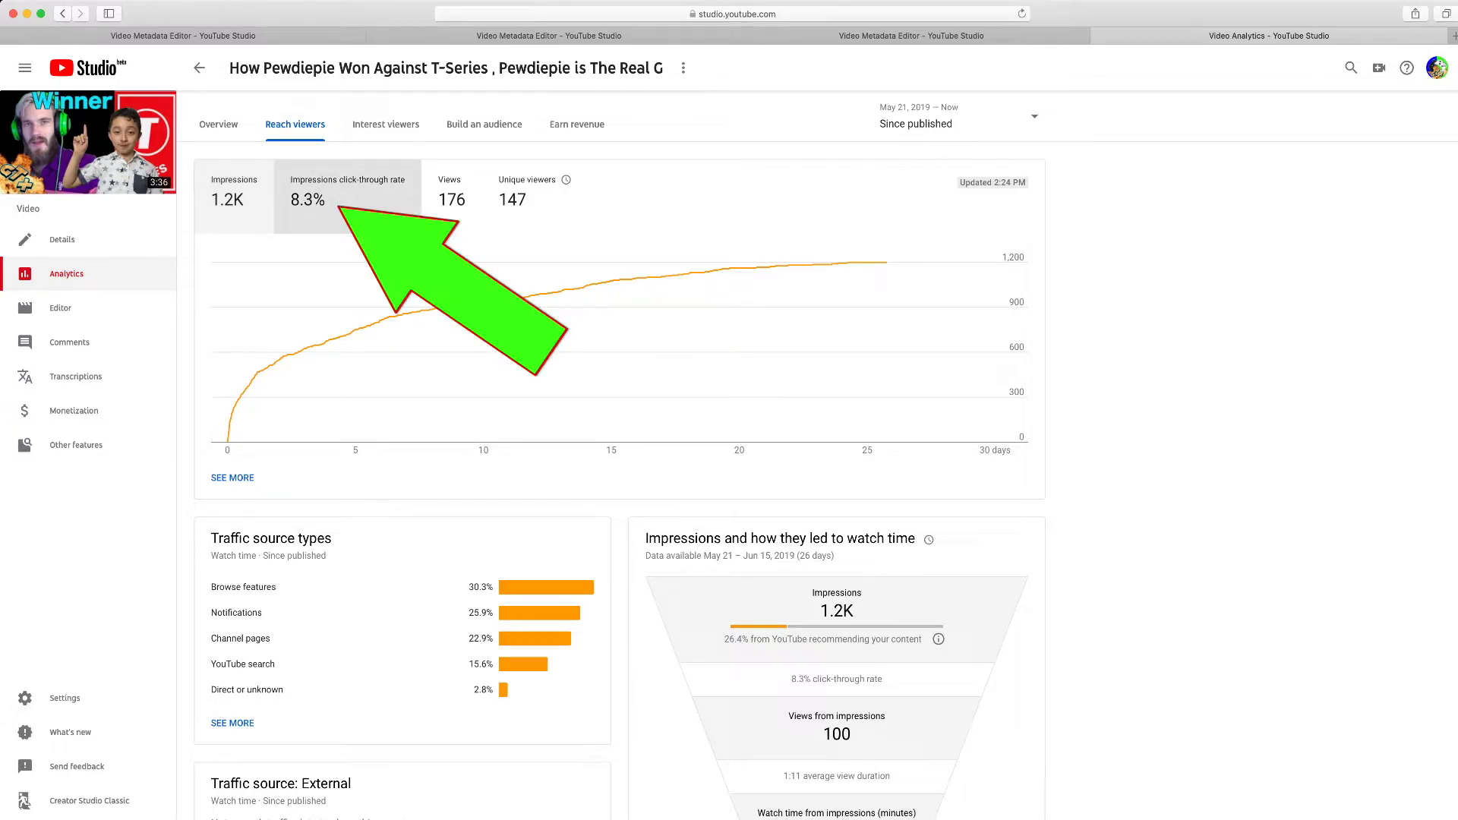
scroll(939, 453, down, 3)
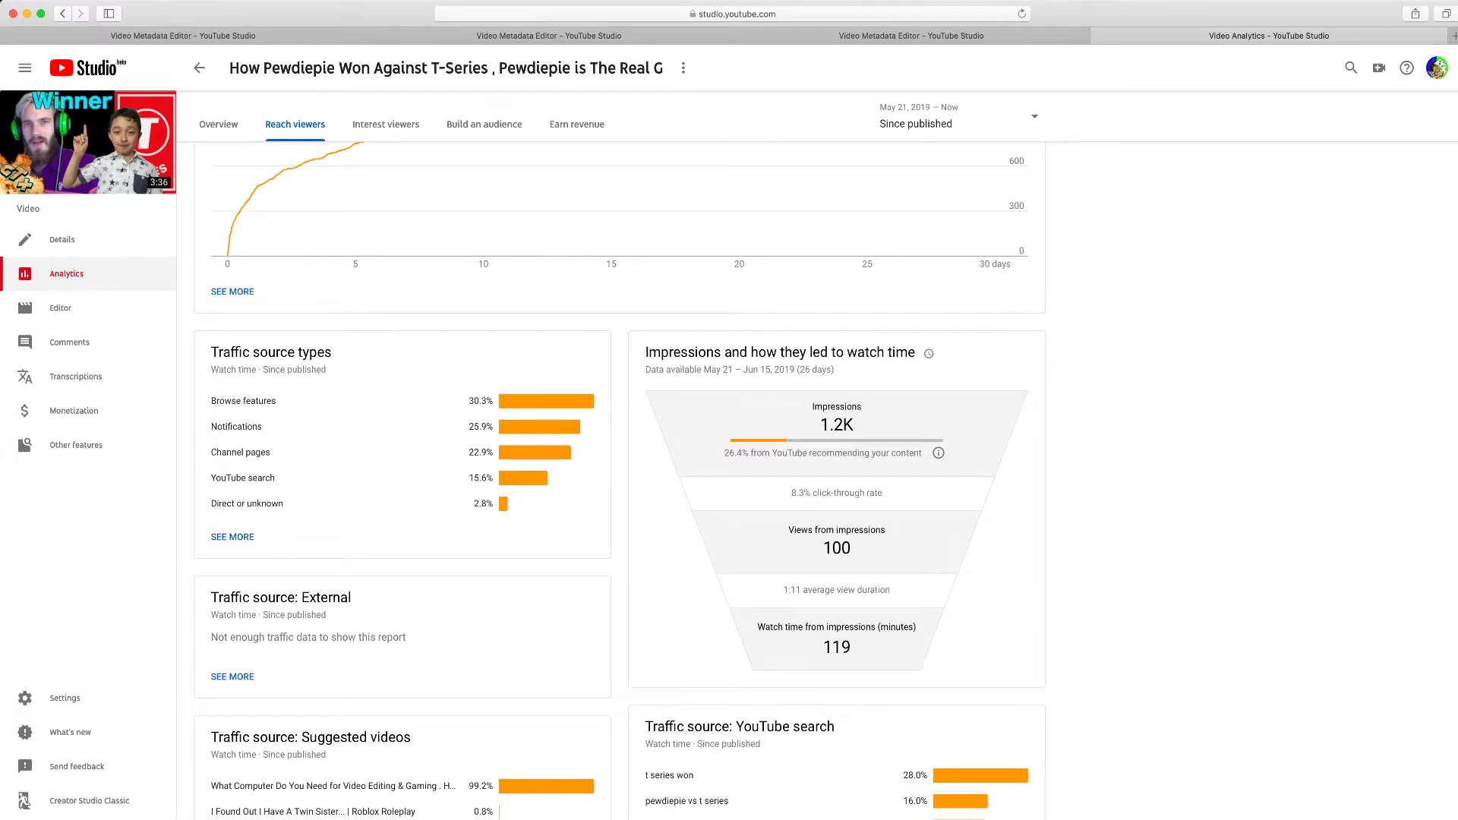
click(386, 124)
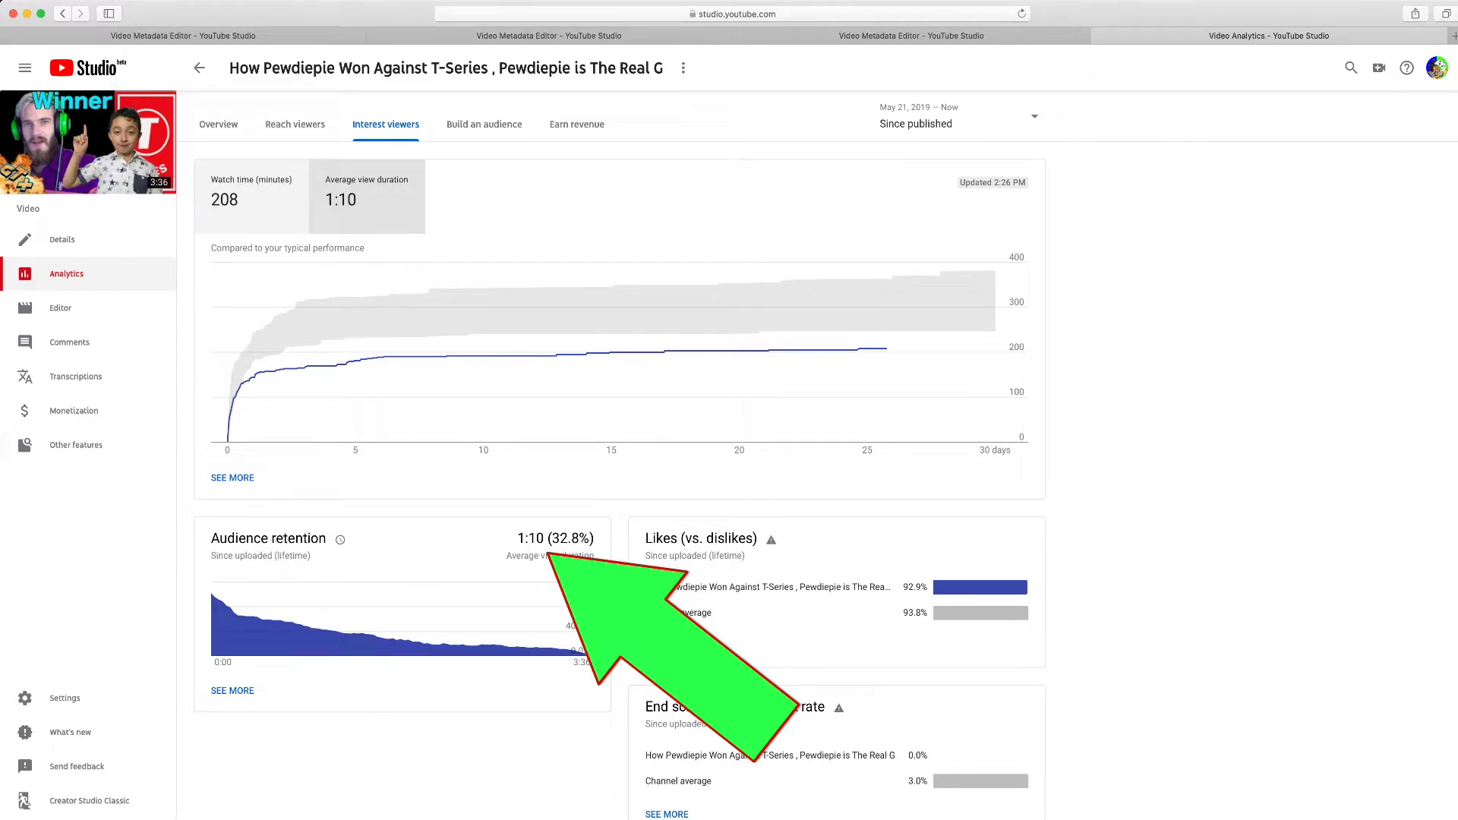
Step: Open the Build an audience tab to check the video's audience-building statistics
click(484, 124)
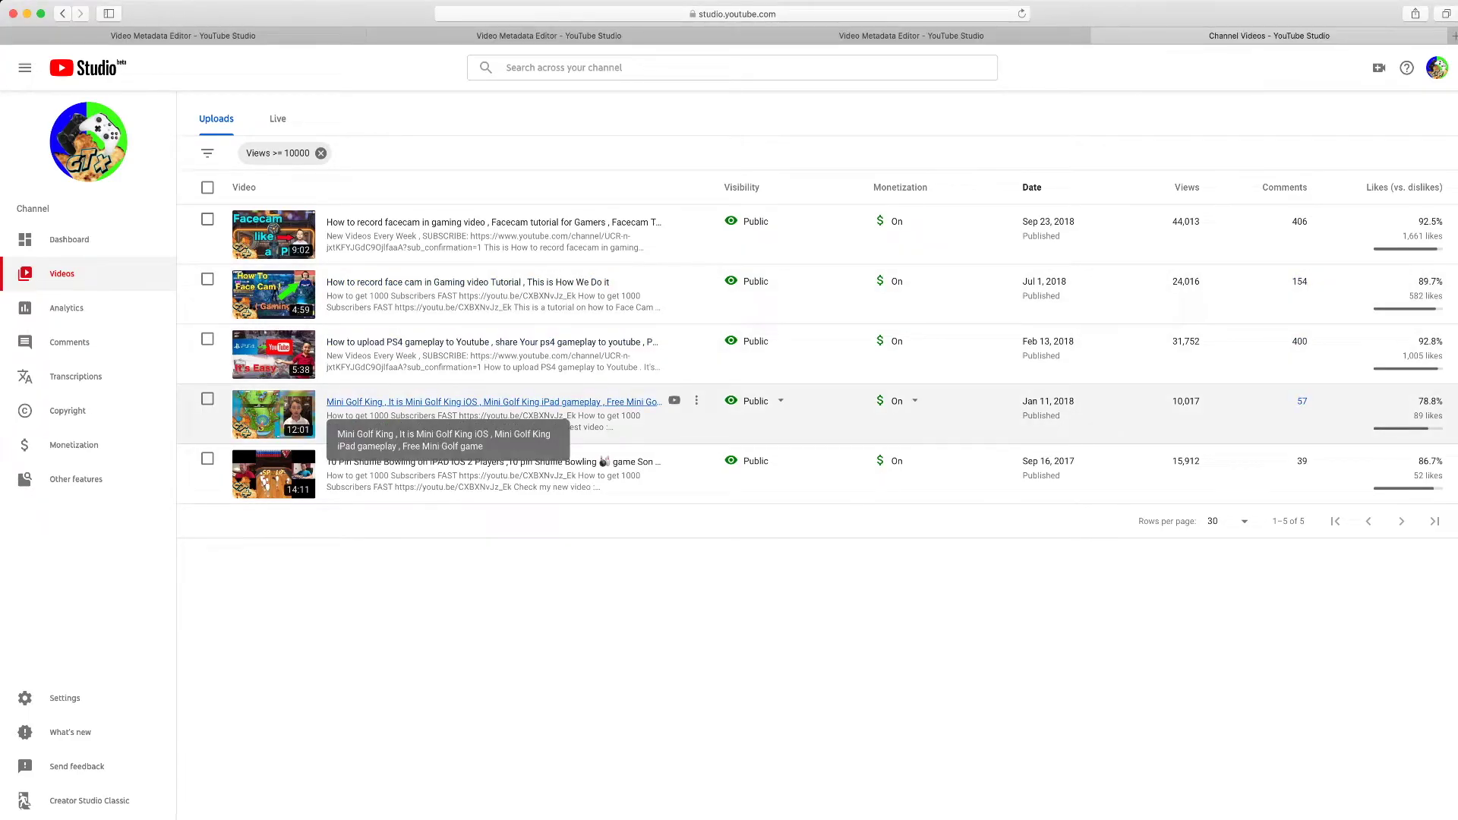
Step: Open Mini Golf King's Analytics and set the date range to Since uploaded (lifetime)
click(448, 402)
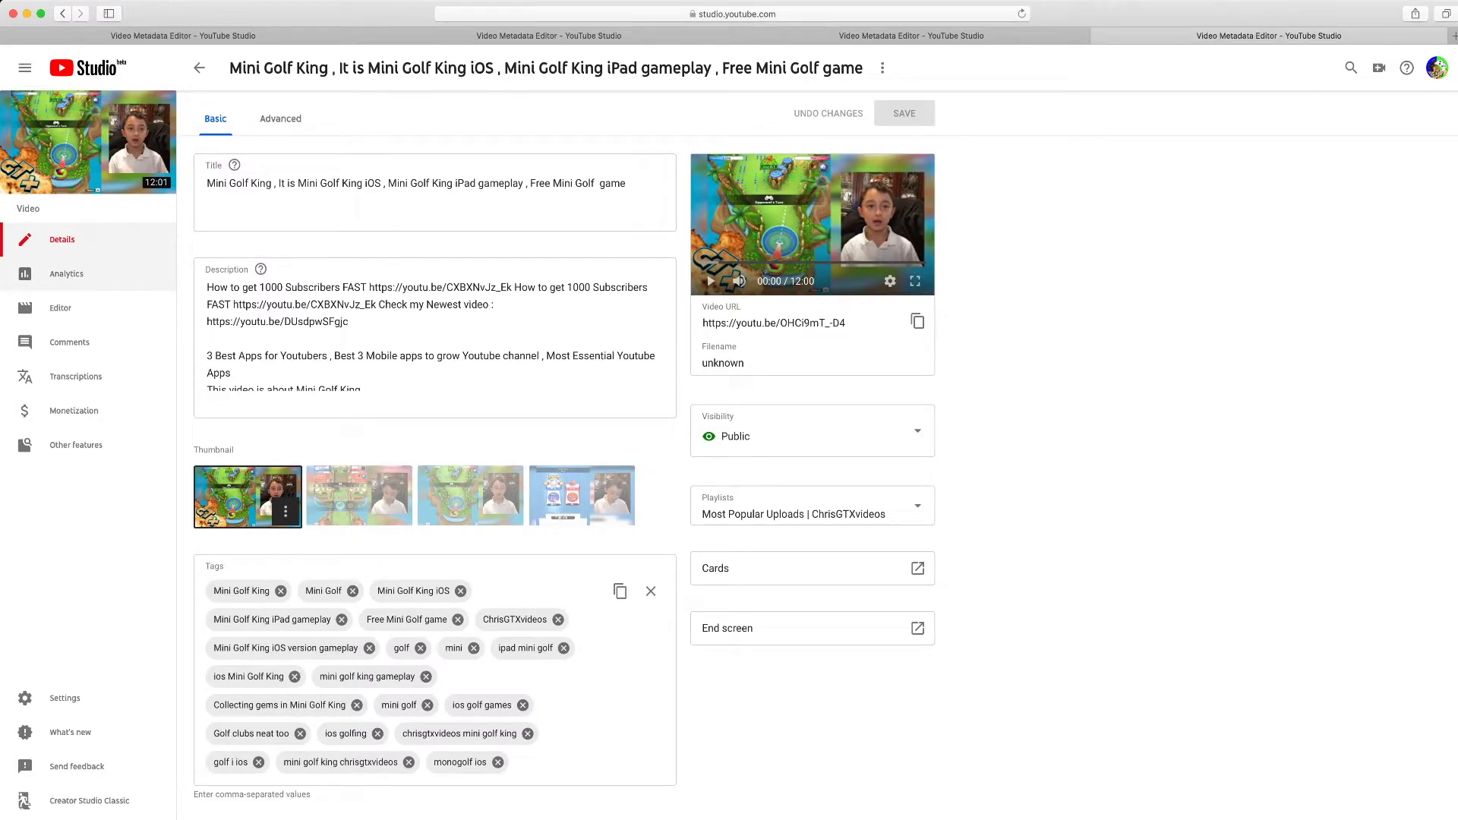
click(66, 274)
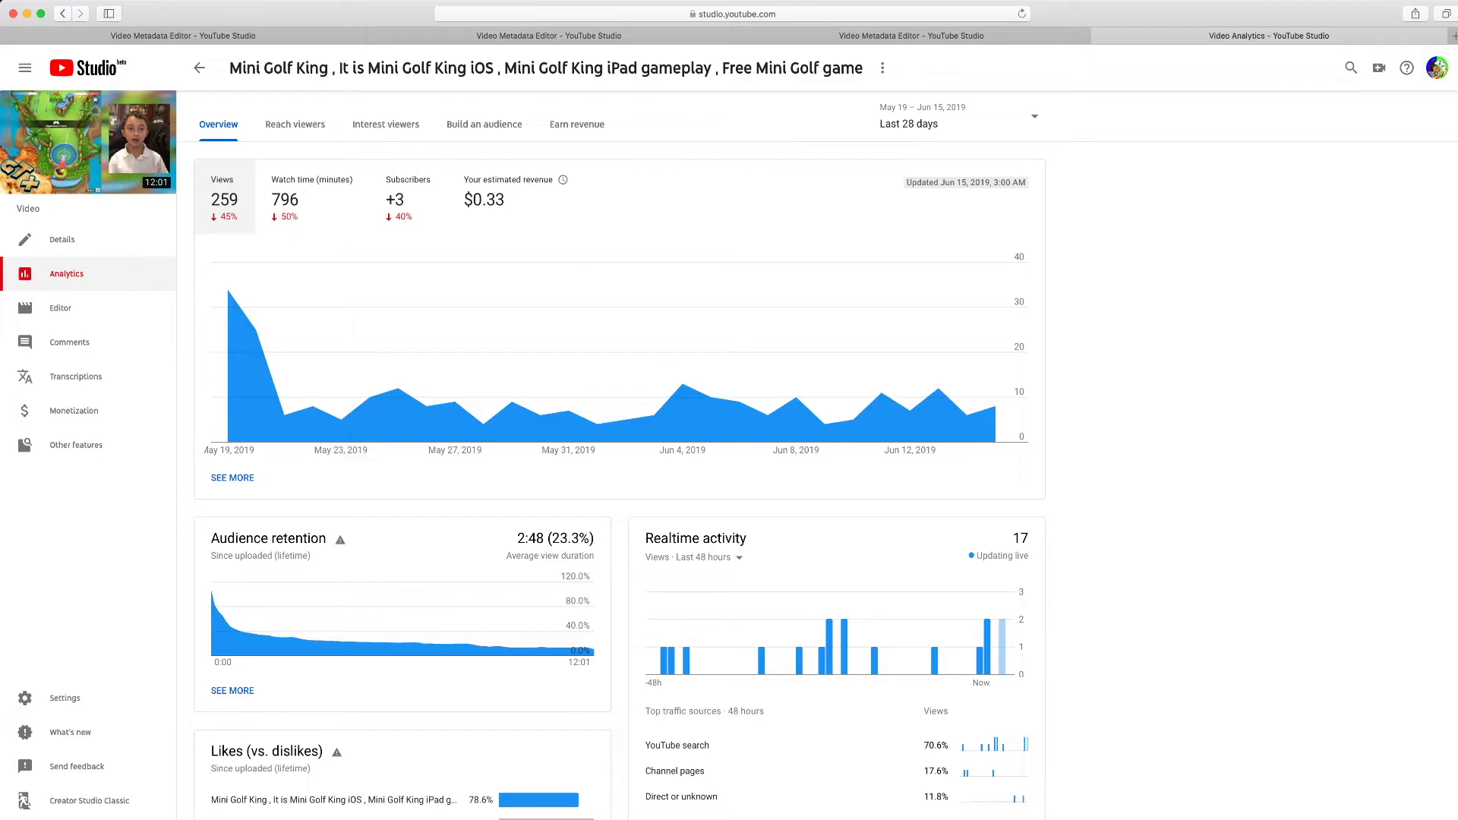
mouse_move(313, 402)
click(957, 118)
click(927, 233)
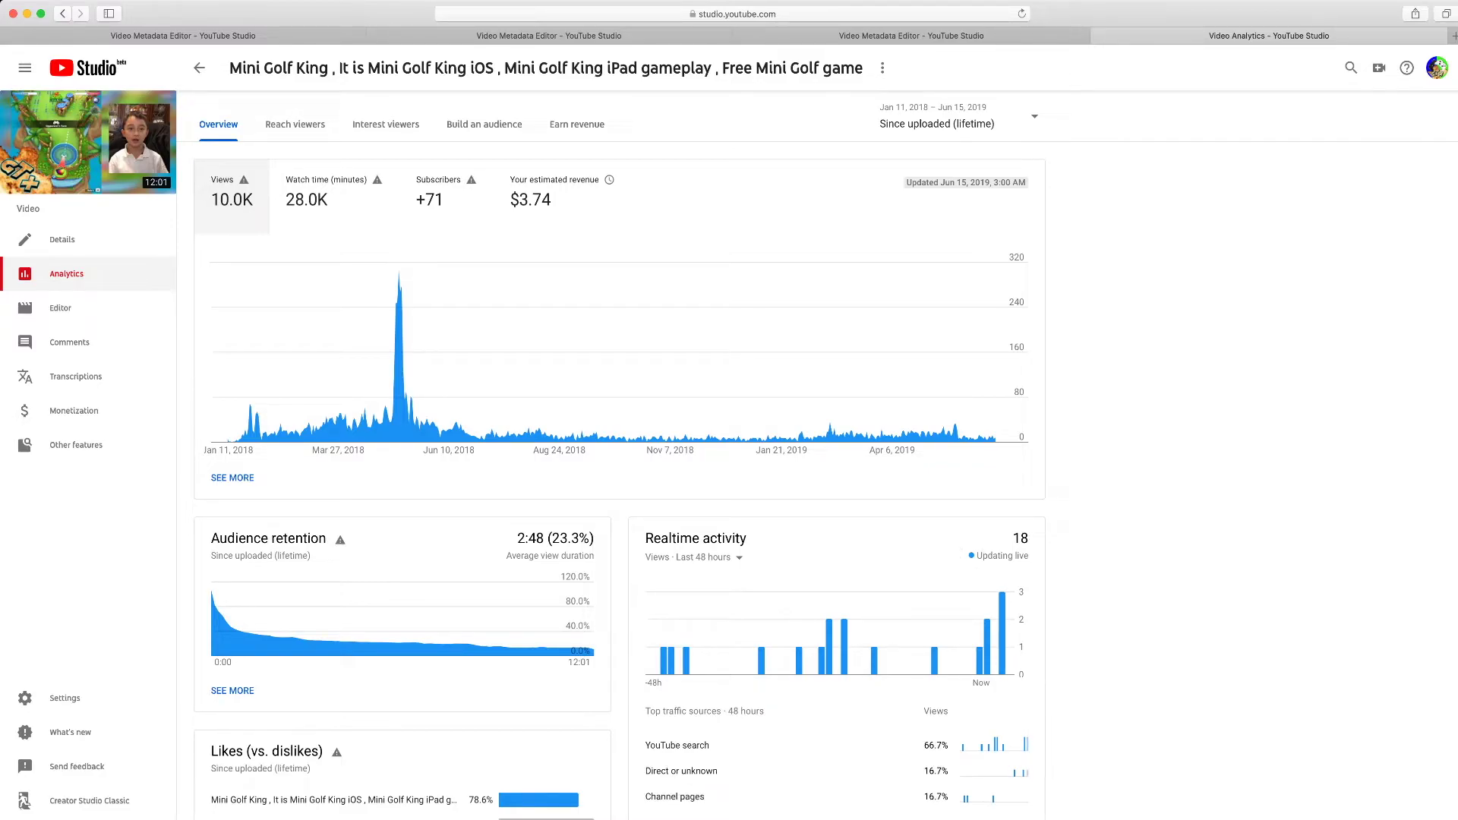
Step: Switch Mini Golf King's analytics to the Reach viewers tab to see impressions and traffic sources
mouse_move(472, 410)
click(295, 123)
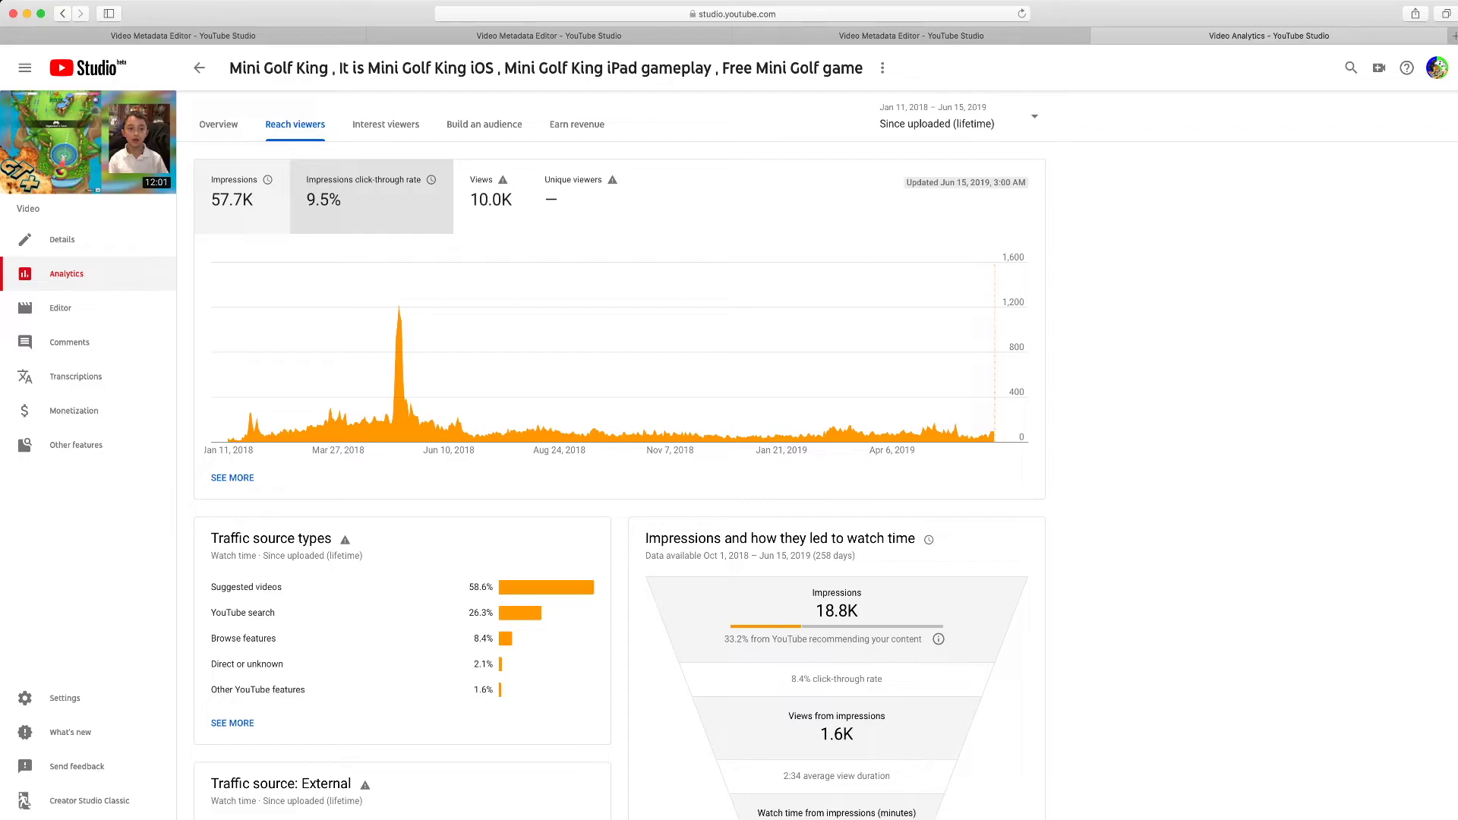
Step: Scroll through the filtered Videos list to locate the facecam tutorial video
scroll(532, 456, down, 3)
scroll(532, 455, up, 3)
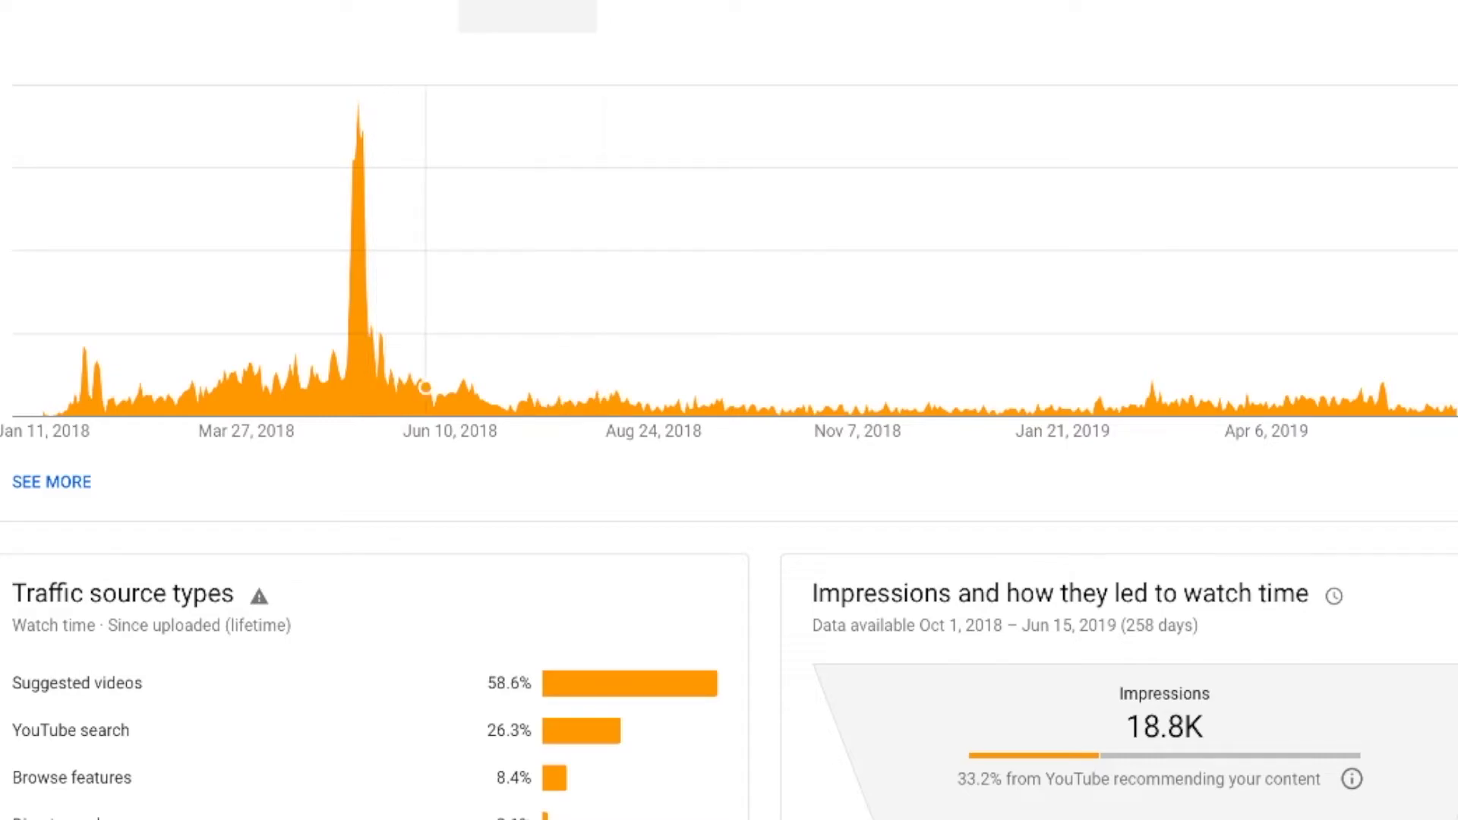
mouse_move(387, 380)
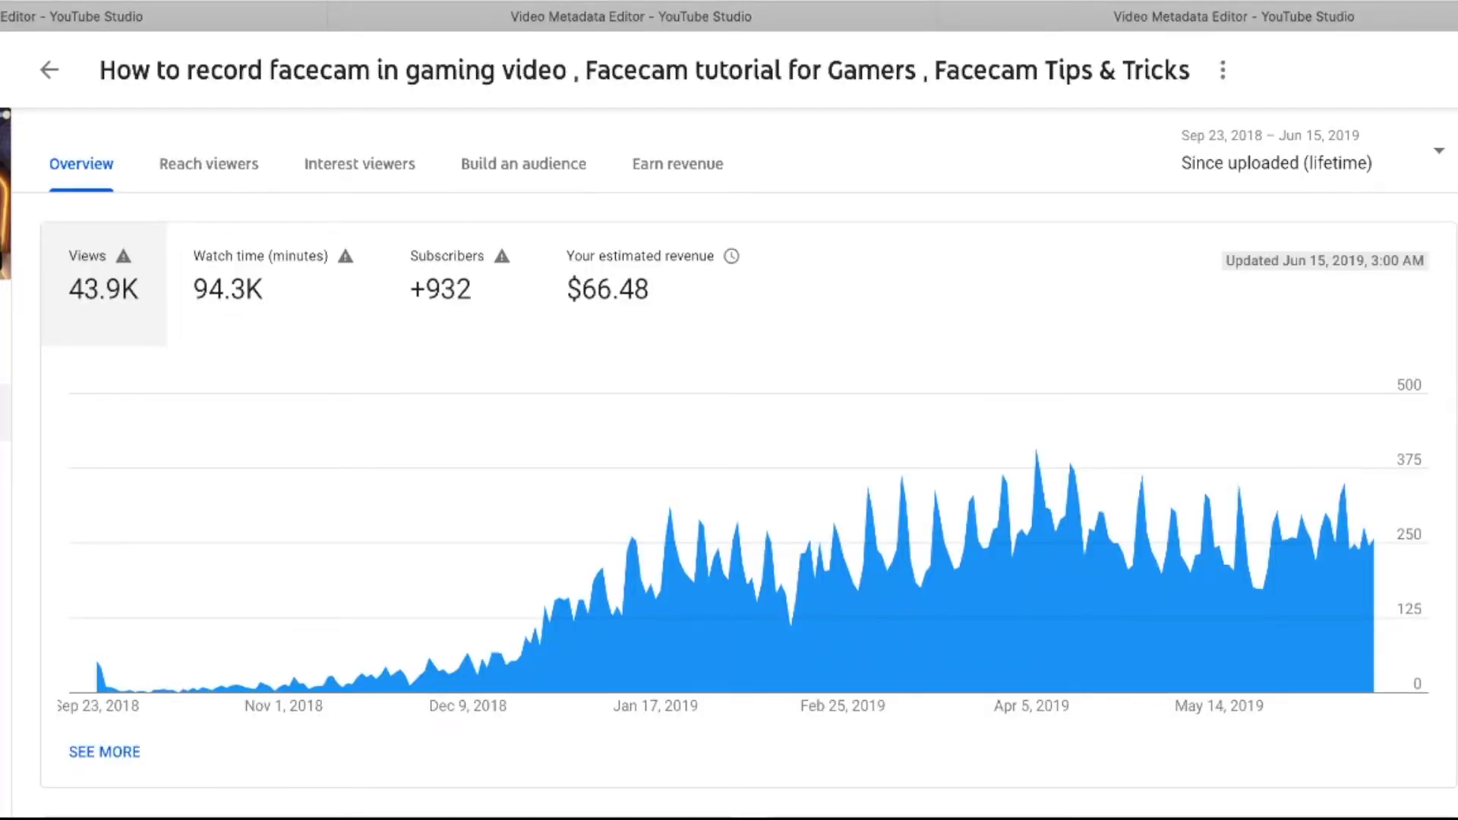
Step: Review the facecam video's reach stats, including its 2.3% end screen element click rate
mouse_move(101, 668)
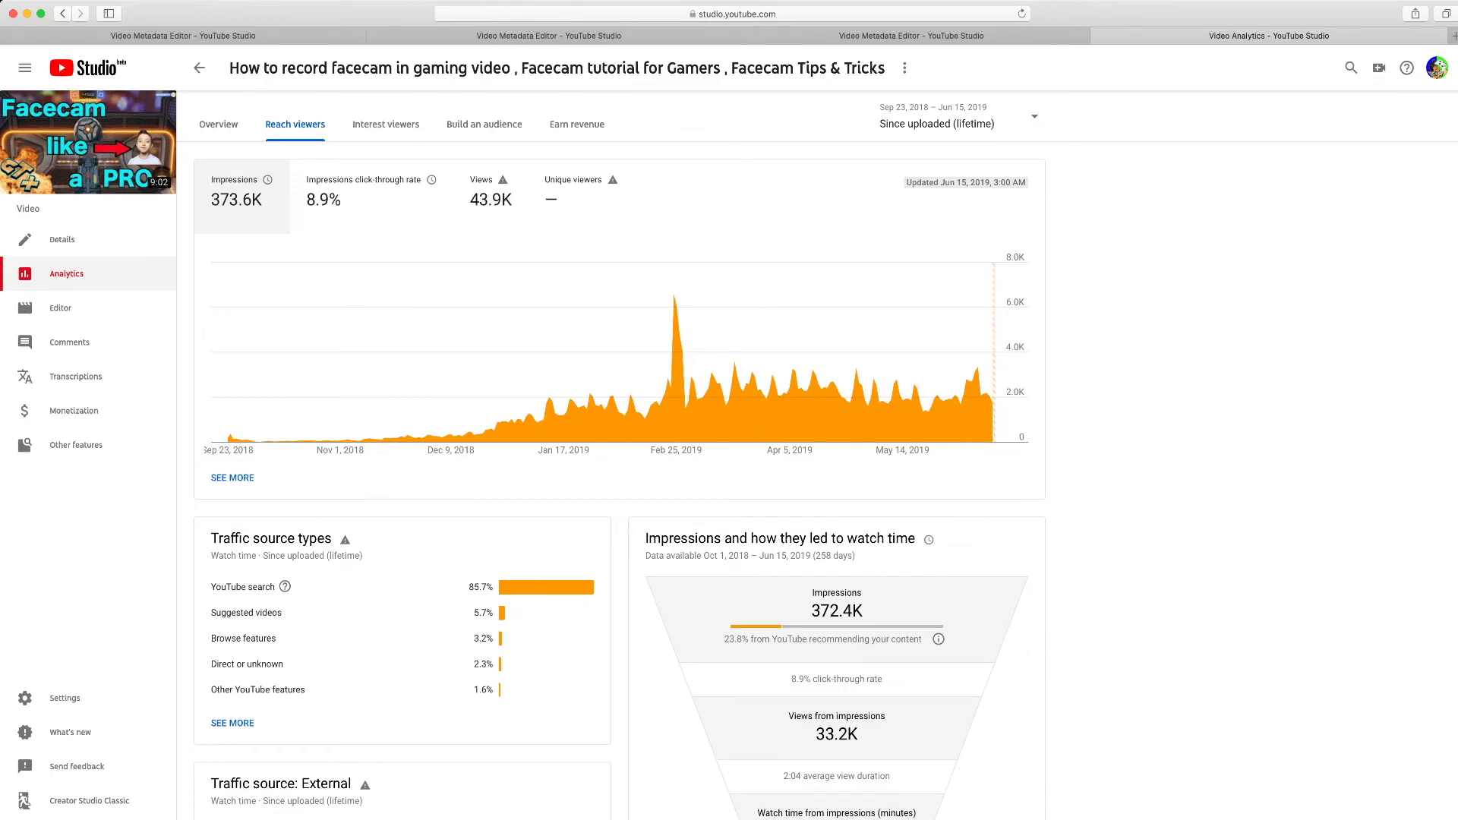
mouse_move(345, 539)
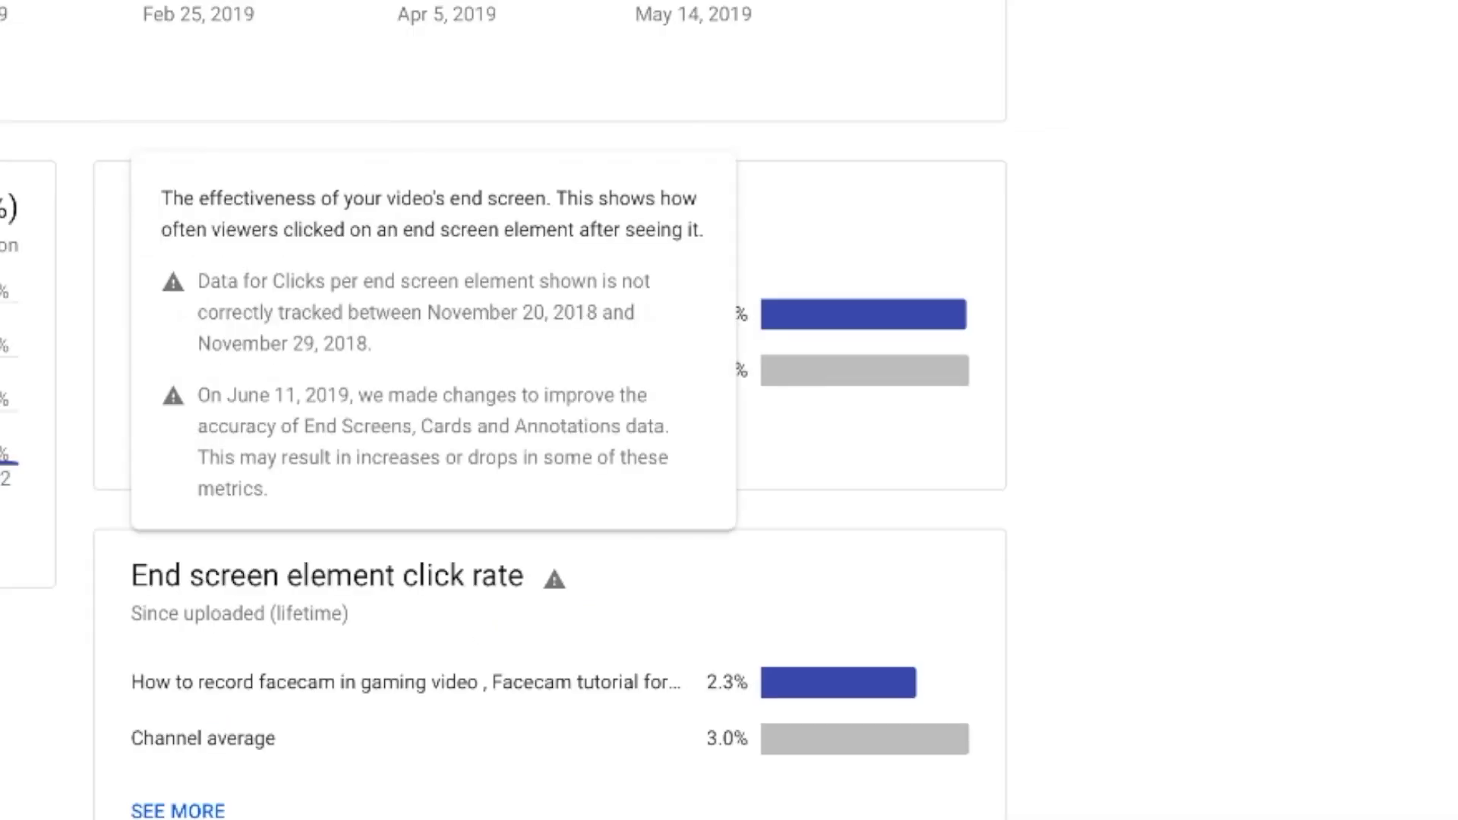
mouse_move(555, 579)
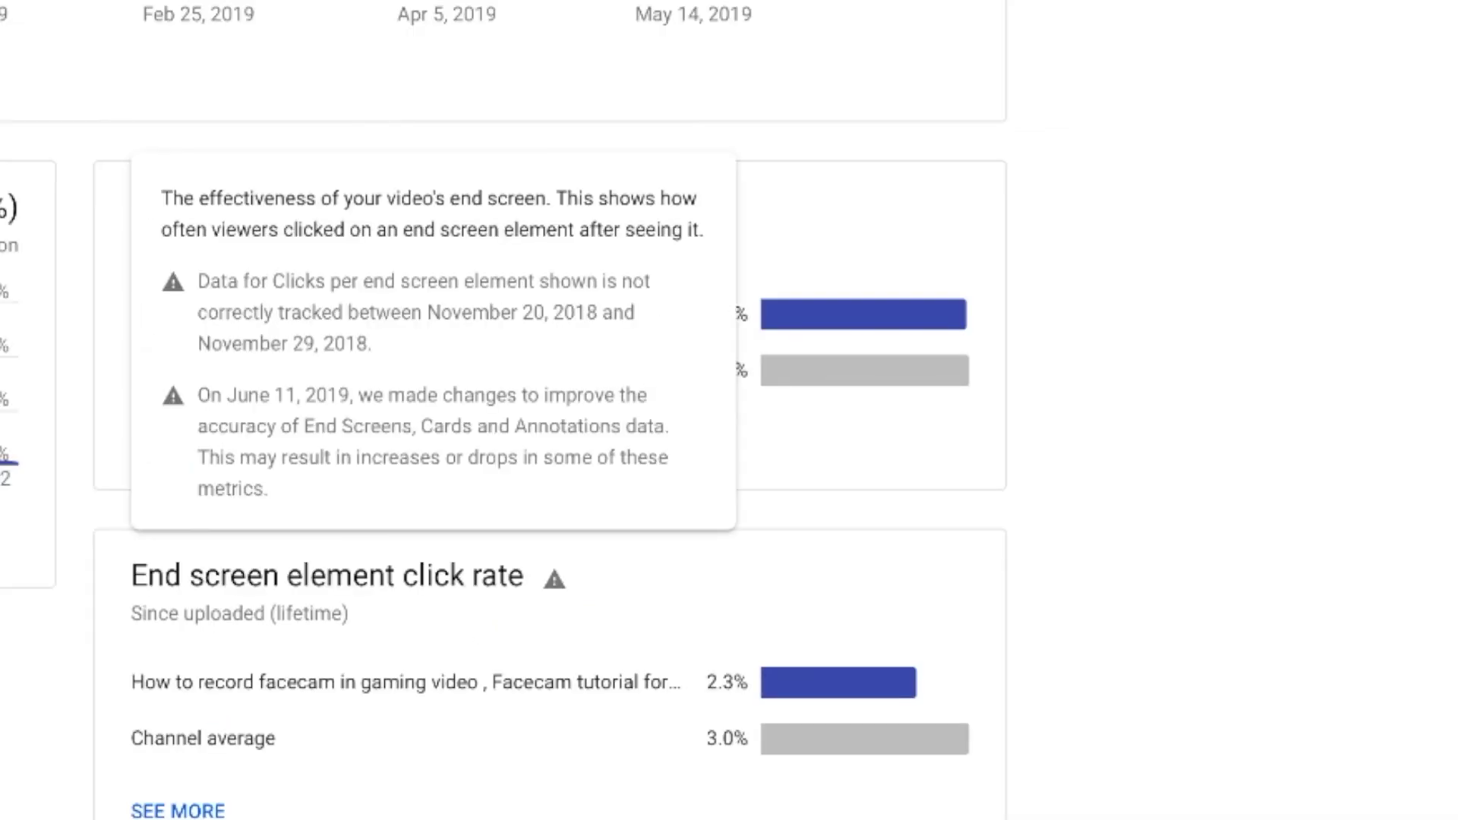